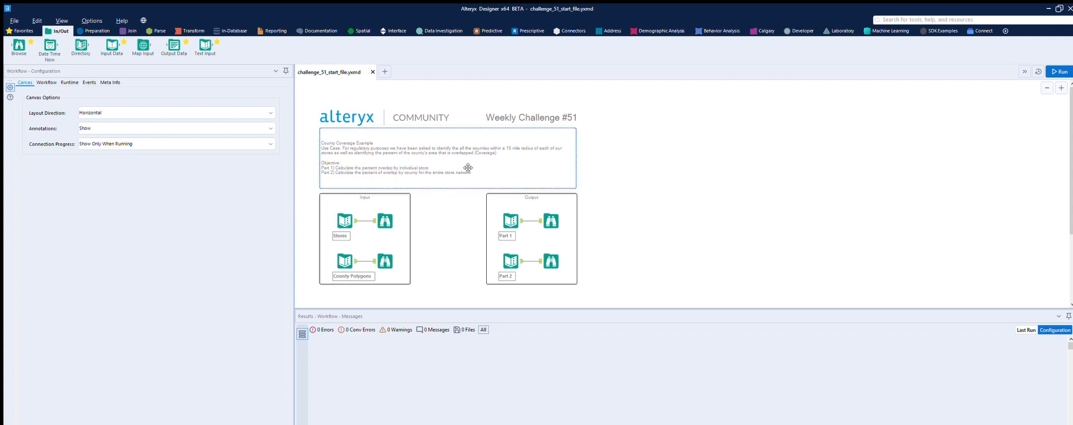
Inspect the data held in the Stores and County Polygons inputs
left_click(351, 208)
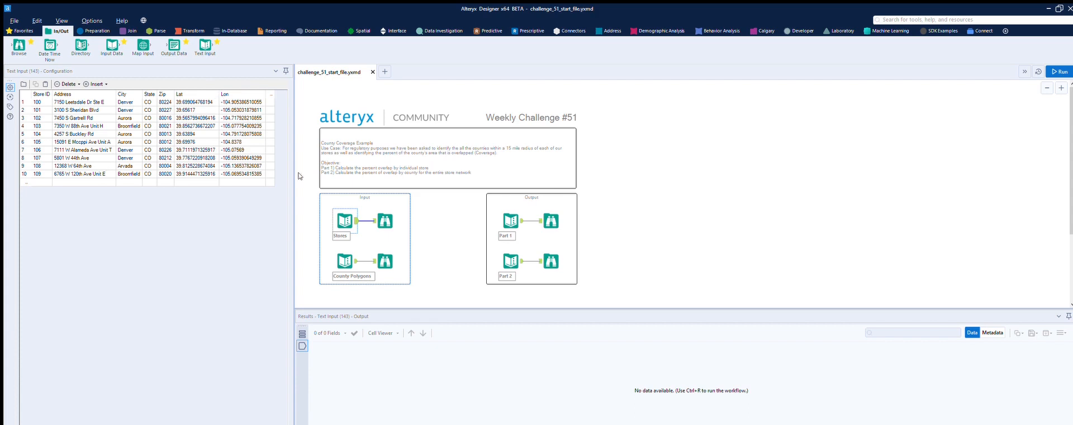
left_click(354, 251)
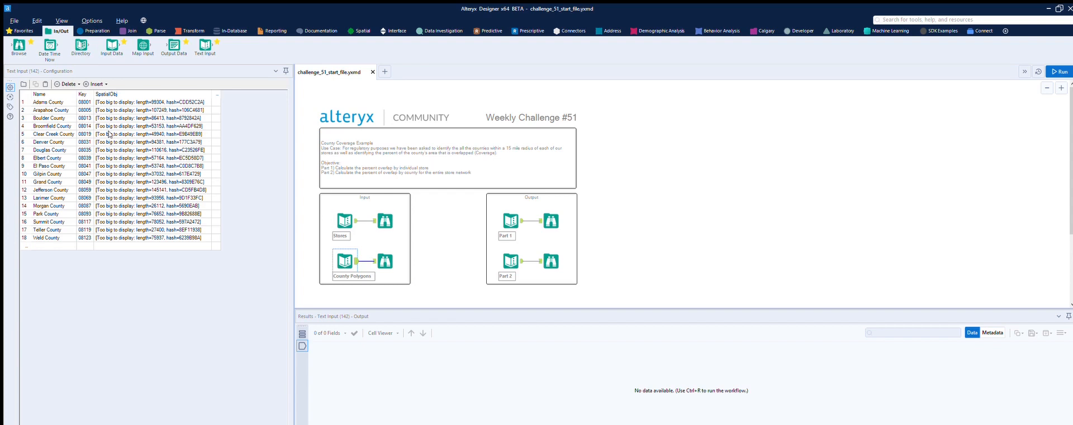
left_click(491, 208)
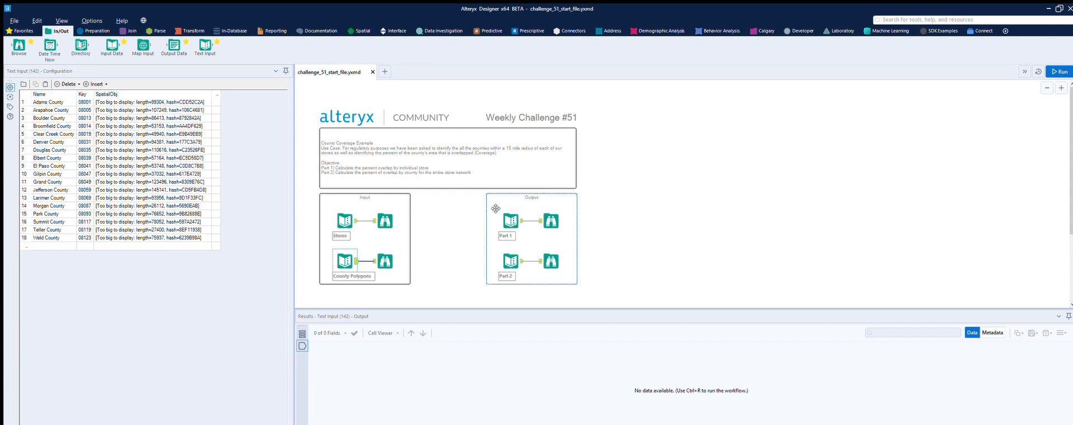
scroll(491, 205, "down", 2)
scroll(492, 205, "up", 3)
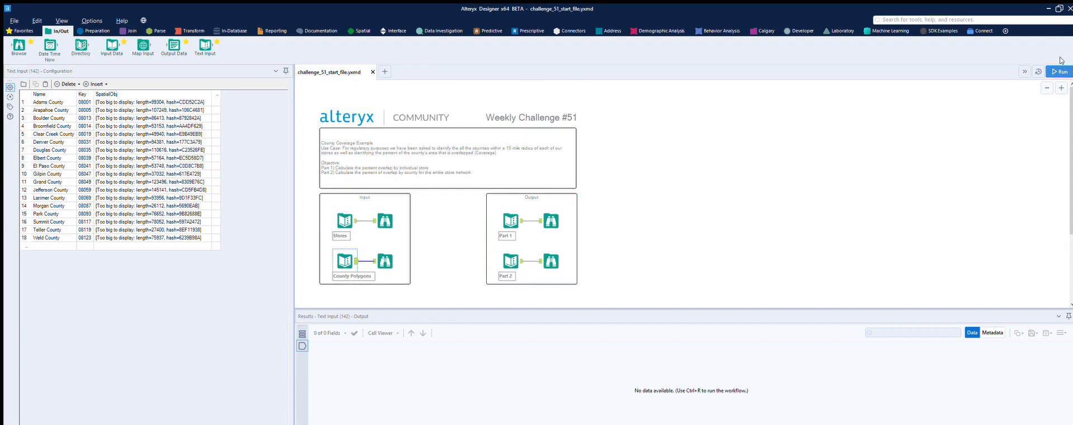
Run the workflow and examine the expected Part 1 and Part 2 output records
left_click(763, 127)
key("ctrl+r")
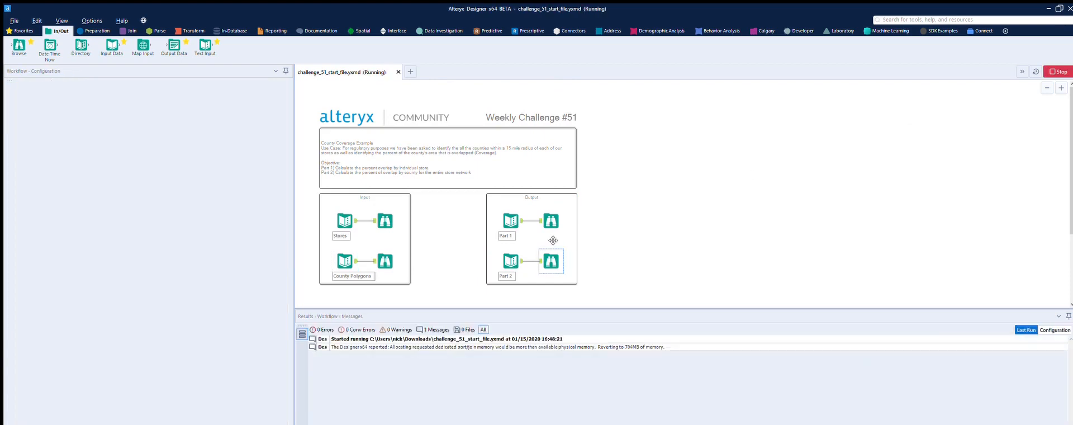
left_click(551, 208)
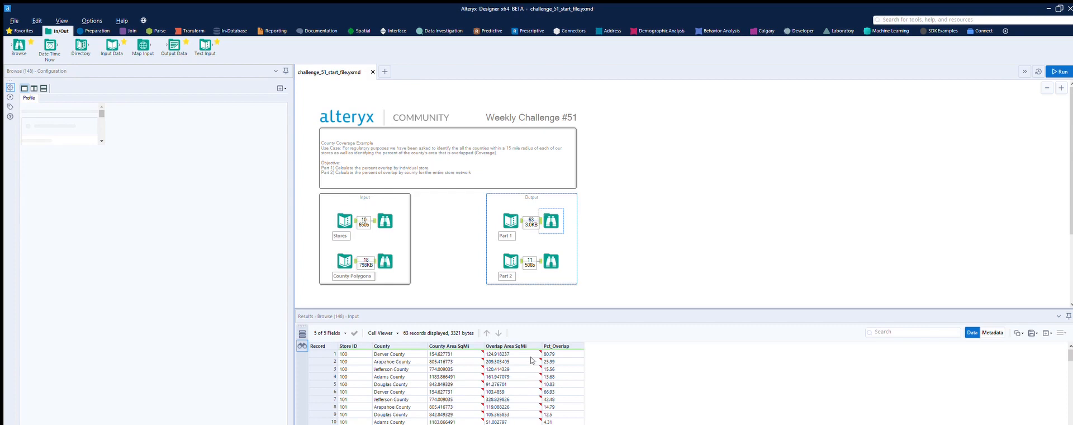
scroll(699, 232, "down", 1)
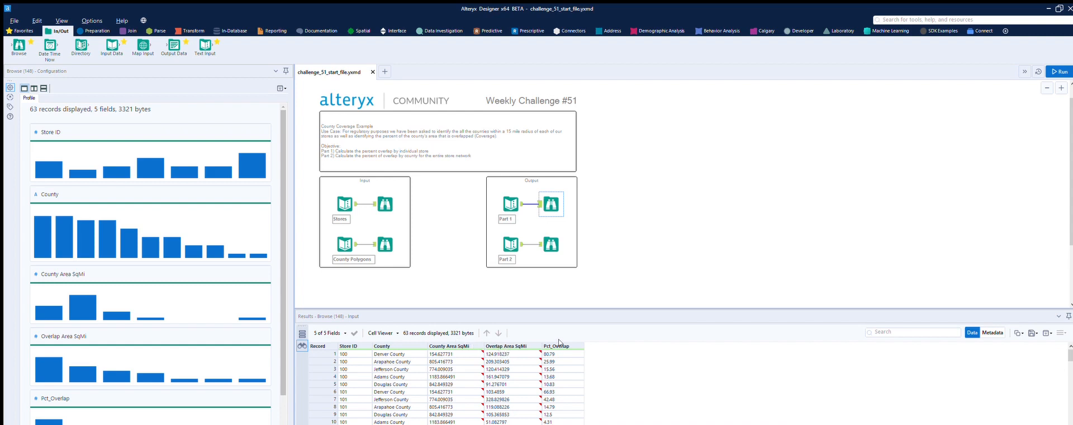
scroll(402, 352, "down", 6)
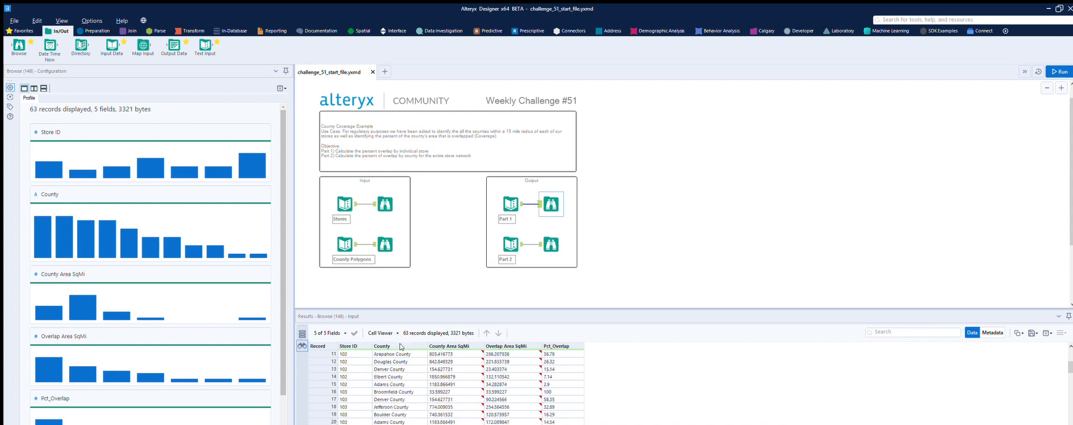
scroll(402, 352, "up", 6)
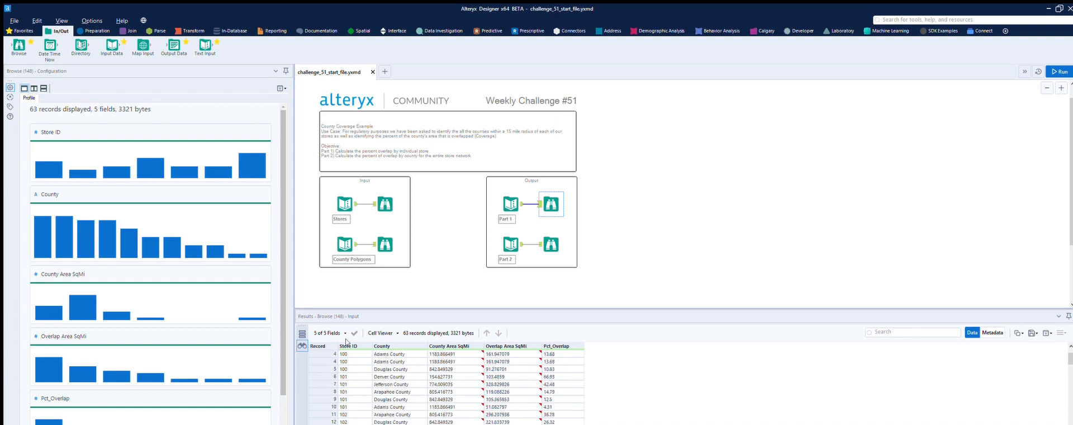
left_click(512, 243)
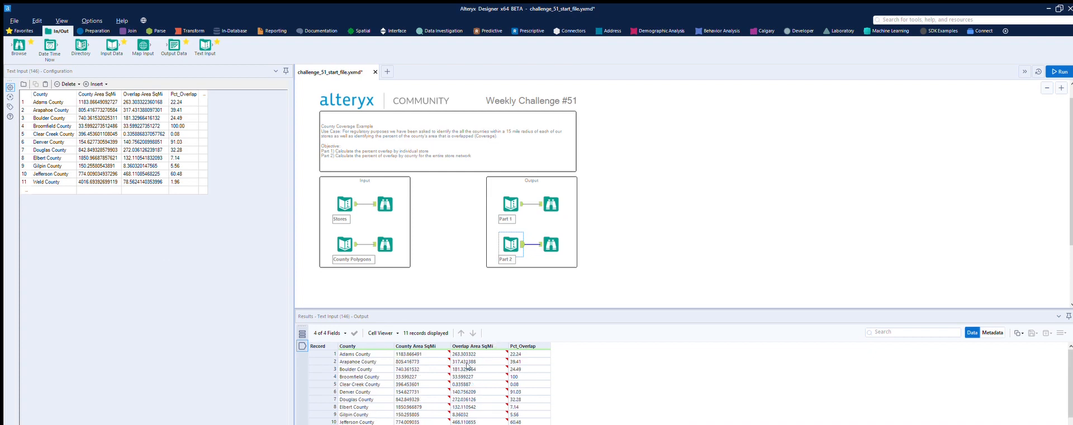
scroll(673, 208, "down", 3)
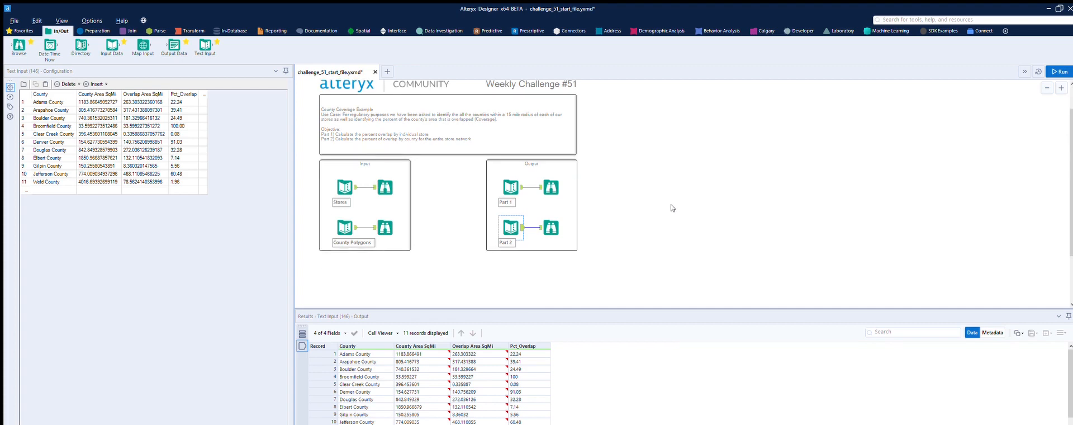
Add a Create Points tool fed by the Stores input, with longitude as X and latitude as Y, and run the workflow
left_click(385, 186)
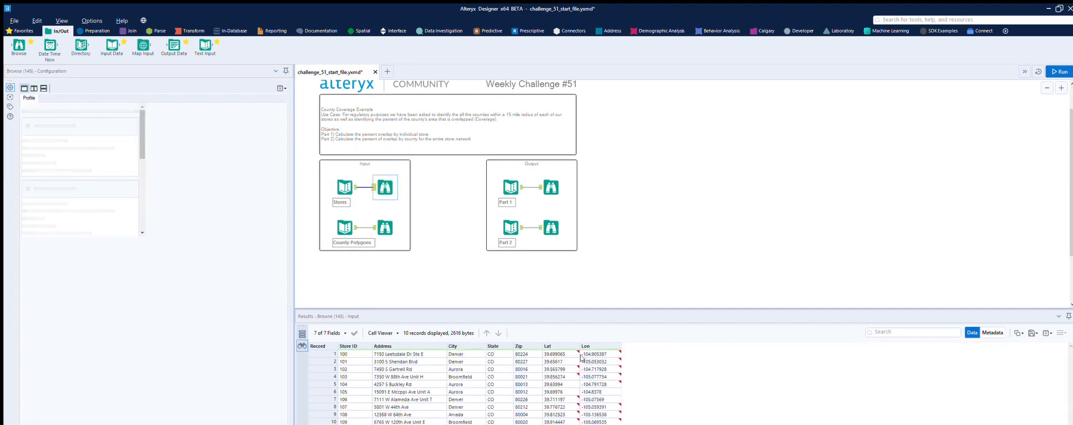
left_click(361, 31)
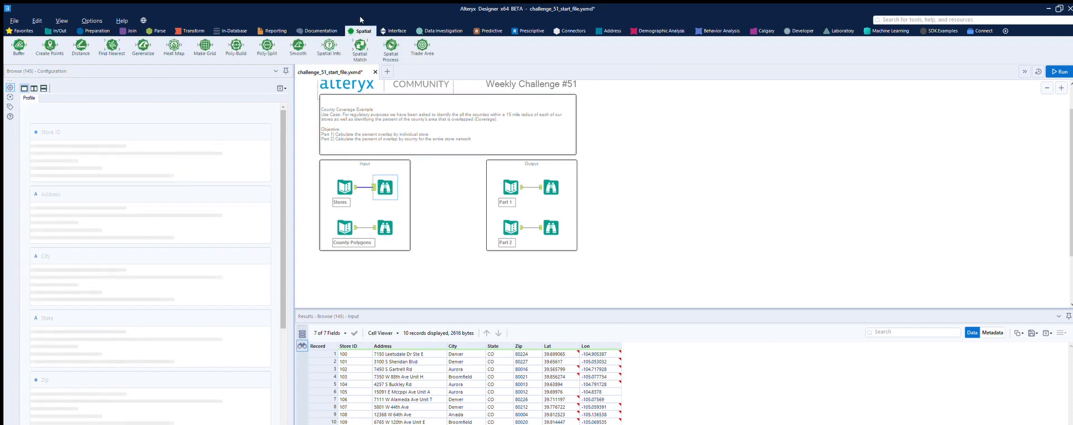
left_click_drag(50, 44, 449, 280)
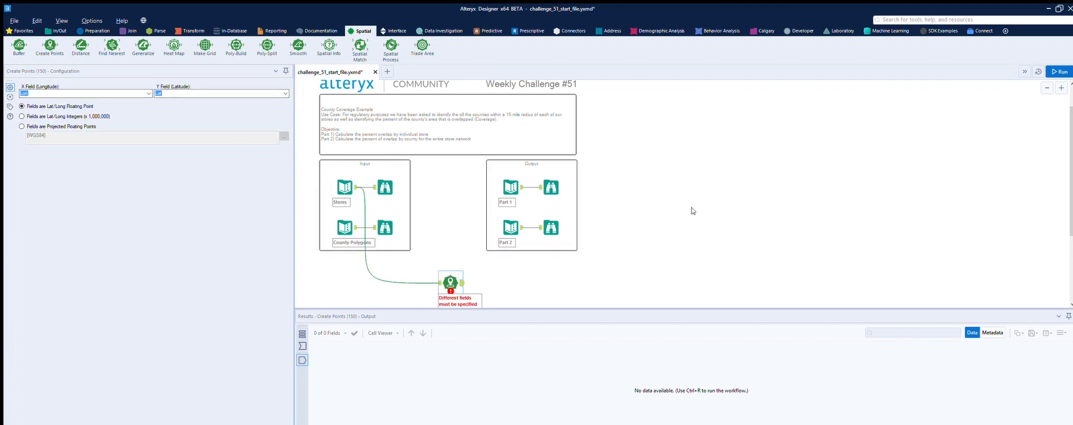
left_click(1059, 70)
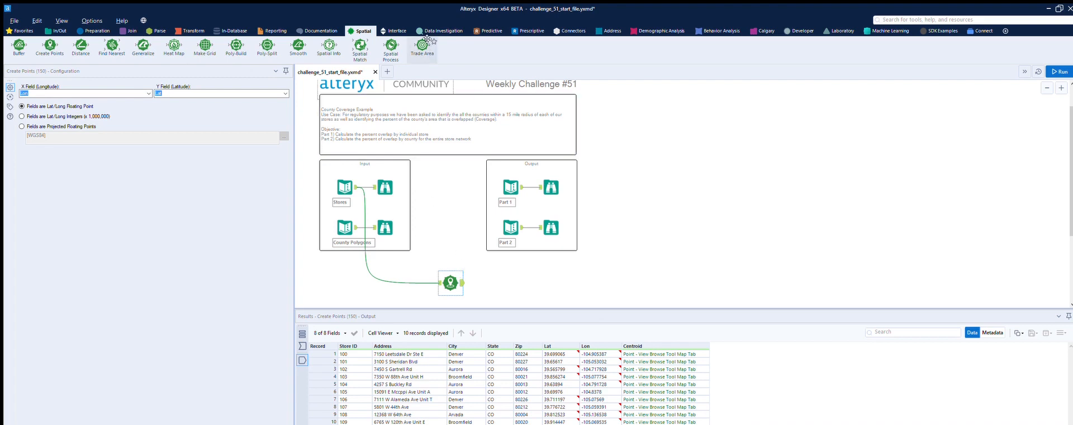
Add a Trade Area tool after Create Points with a 15-mile radius and run the workflow
left_click_drag(425, 44, 529, 285)
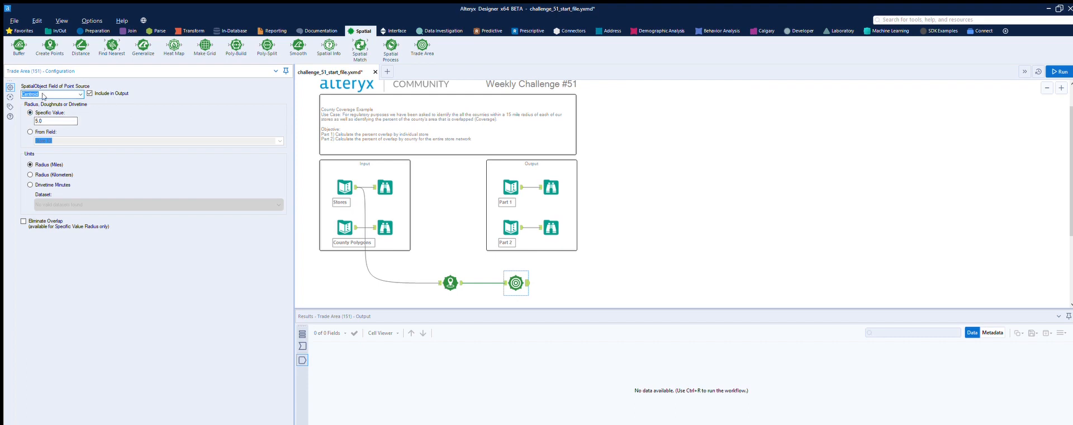
left_click(41, 121)
left_click(537, 277)
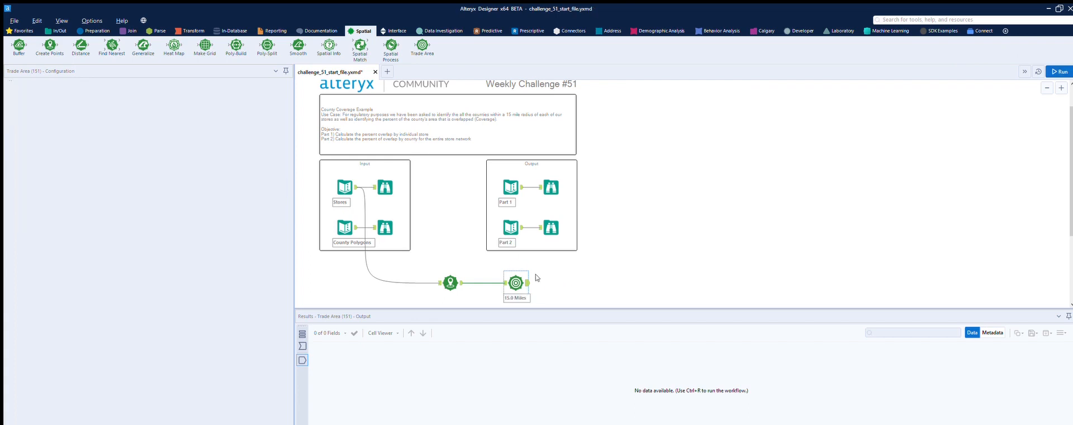
key("ctrl+r")
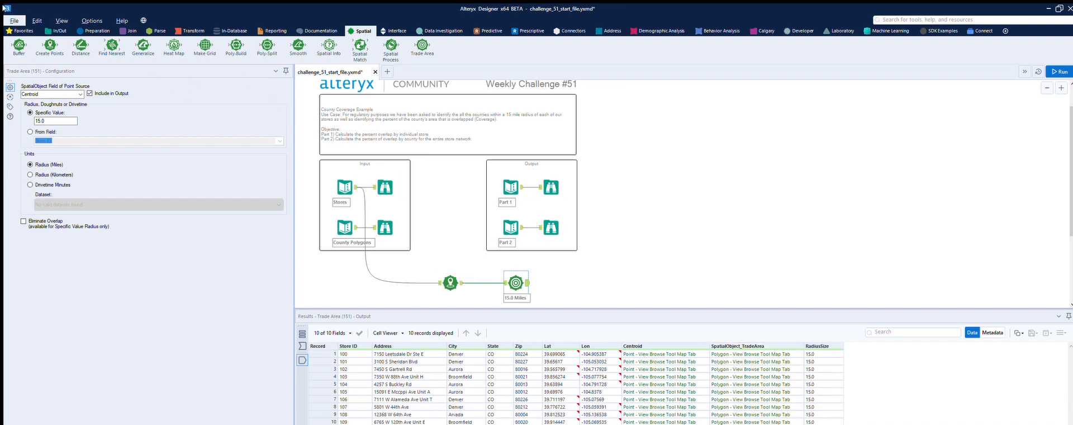
Attach a Browse tool to the Trade Area output, run the workflow to map the trade areas, and place the Browse below the flow
left_click(58, 31)
left_click_drag(19, 45, 581, 282)
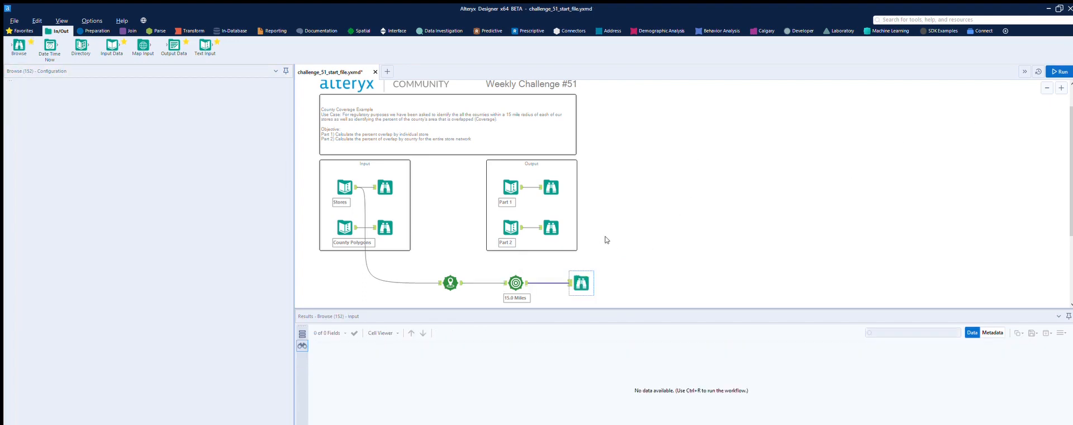
key("ctrl+r")
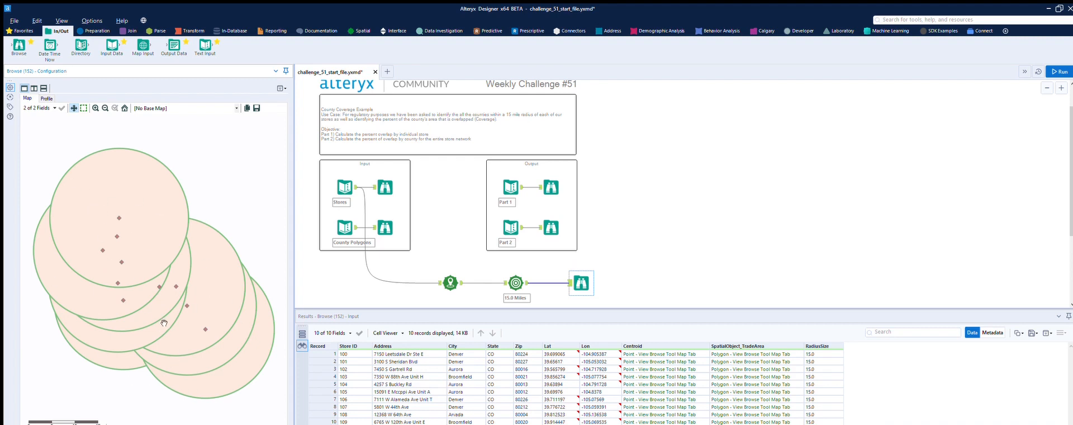
left_click_drag(582, 281, 559, 295)
Check the County Polygons data and add a Spatial Match tool with the Trade Area output as its target input
scroll(594, 238, "up", 1)
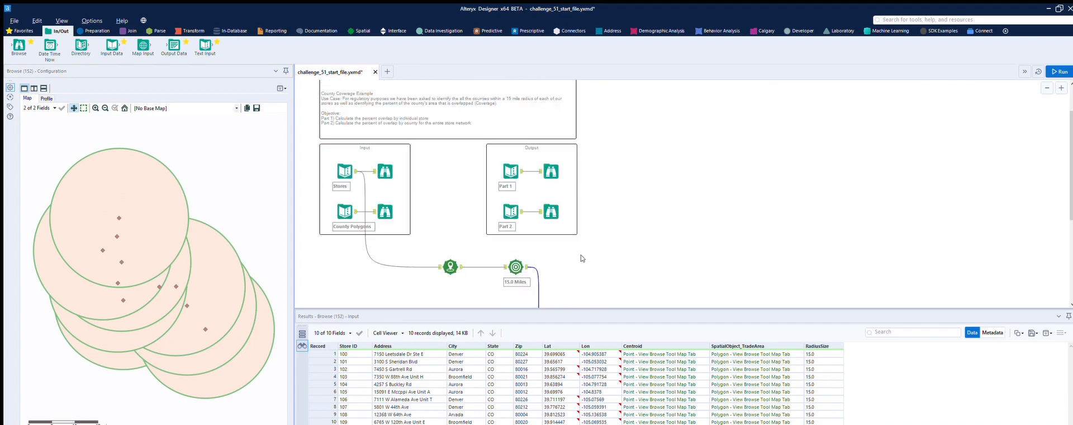
scroll(583, 259, "down", 1)
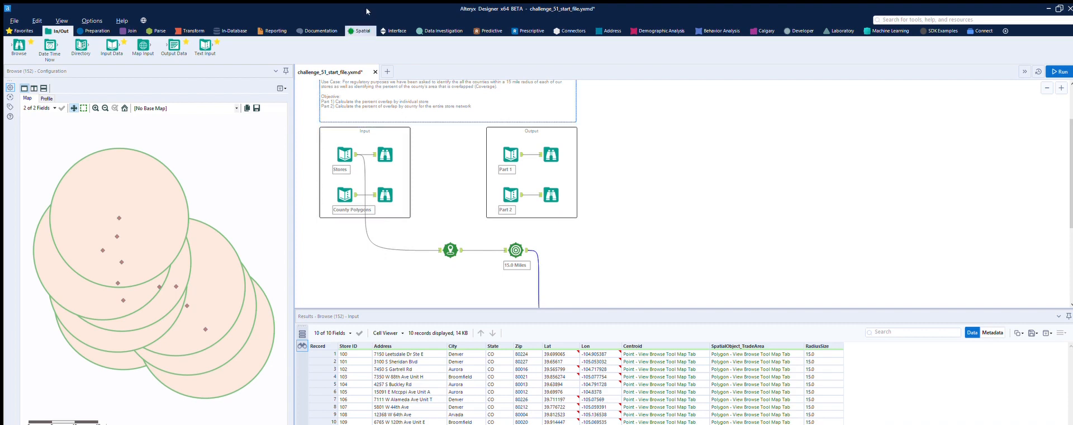
left_click(360, 31)
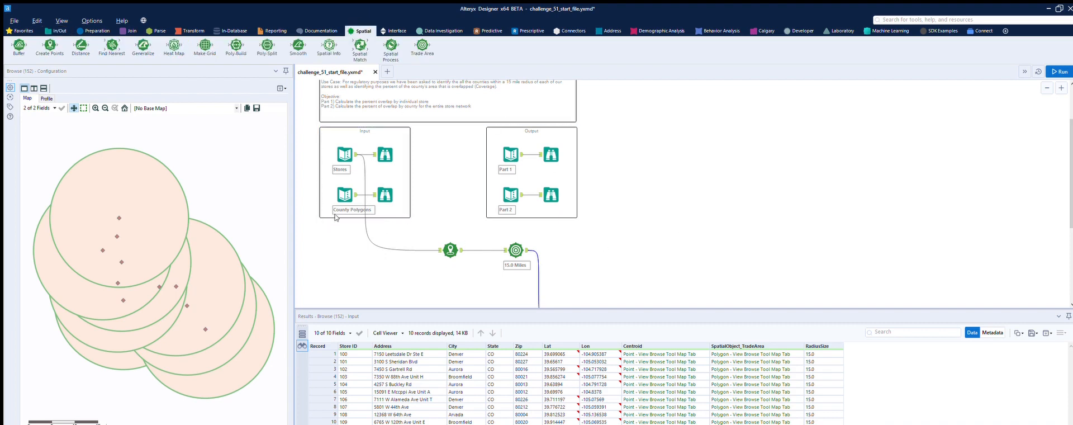
scroll(550, 239, "down", 1)
left_click(355, 169)
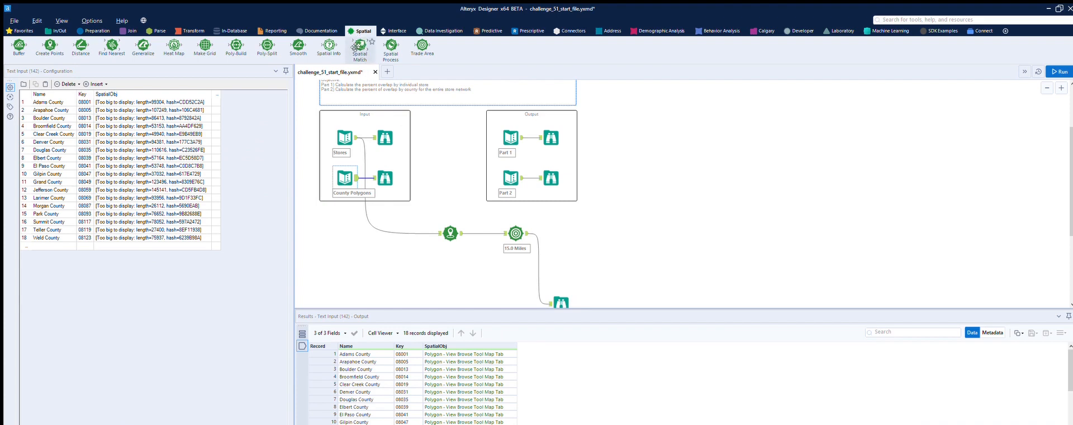
left_click_drag(355, 47, 614, 237)
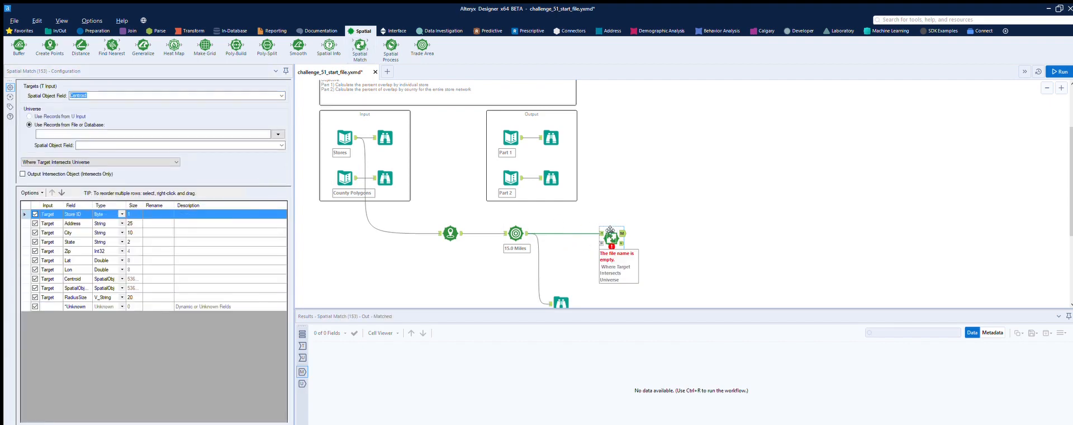
Use SpatialObject_TradeArea as the Spatial Match target field and connect County Polygons as its universe input
left_click(280, 94)
key("Down")
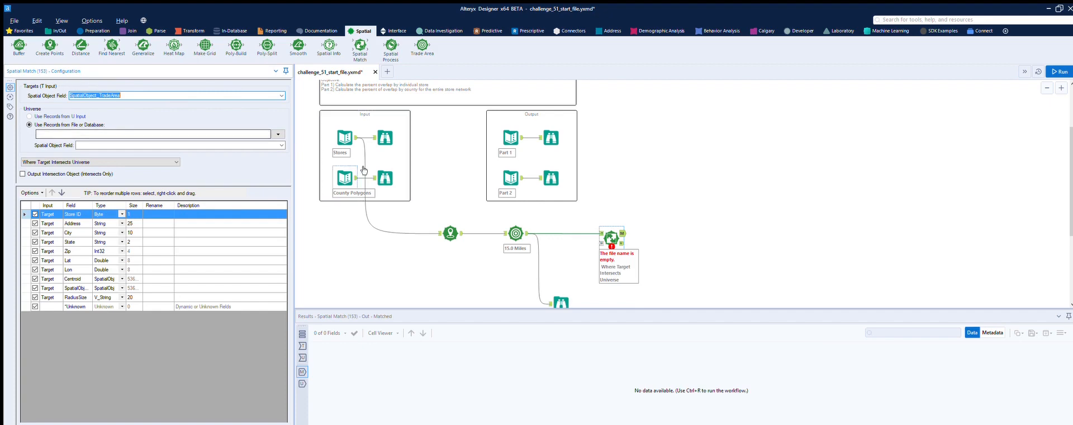
left_click_drag(356, 178, 599, 237)
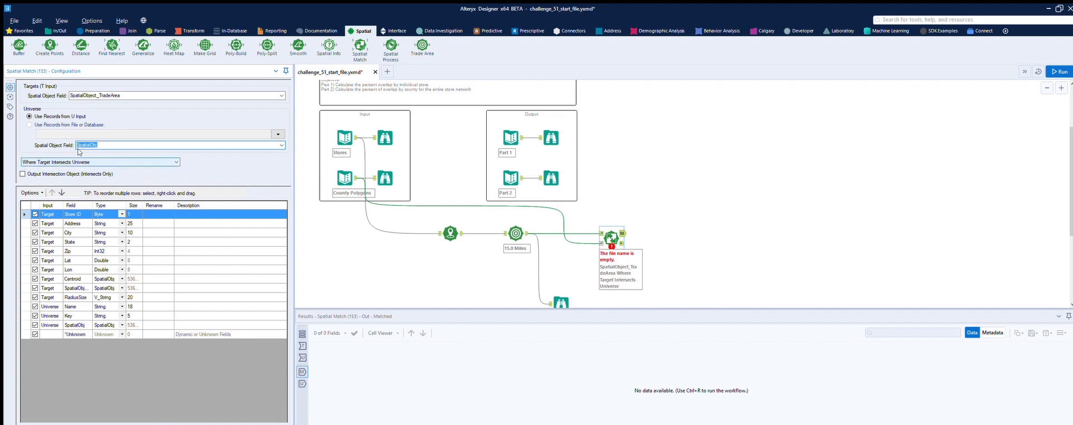
Set the Spatial Match condition to Where Target Within Universe and run the workflow
key("Tab")
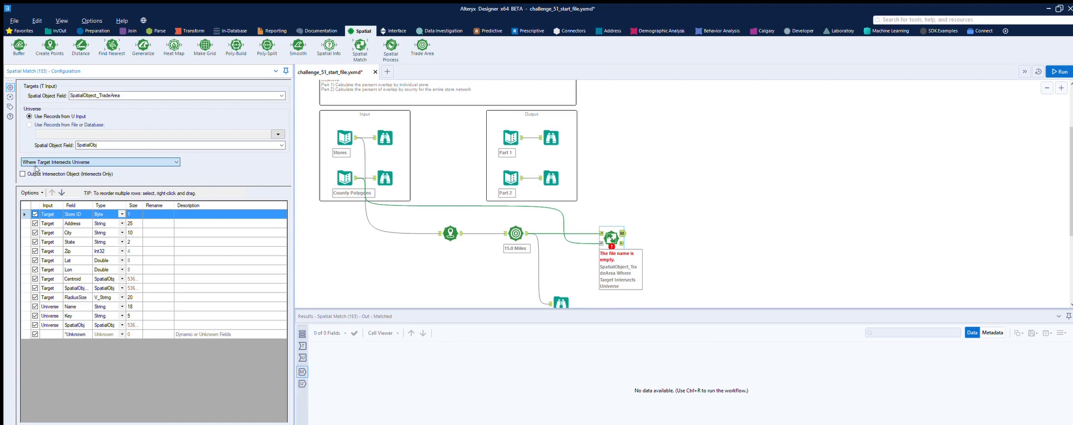
scroll(60, 165, "down", 2)
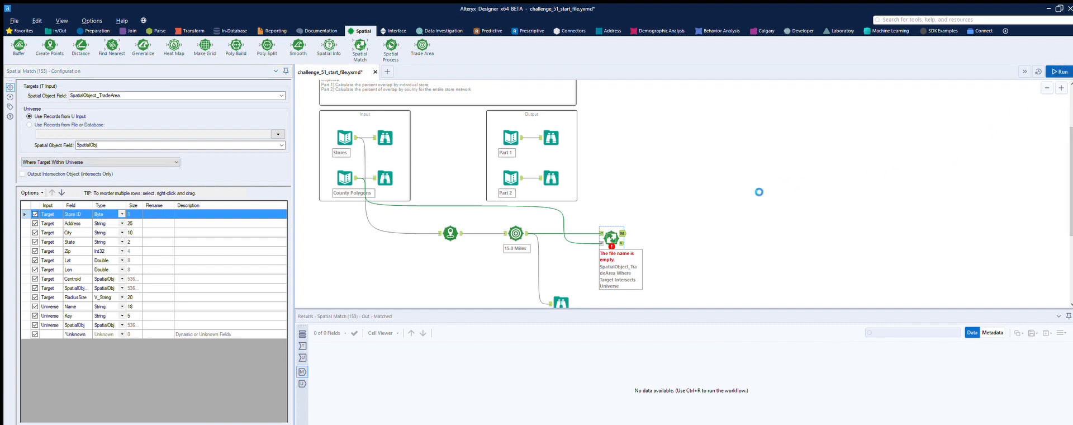
left_click(759, 191)
key("ctrl+r")
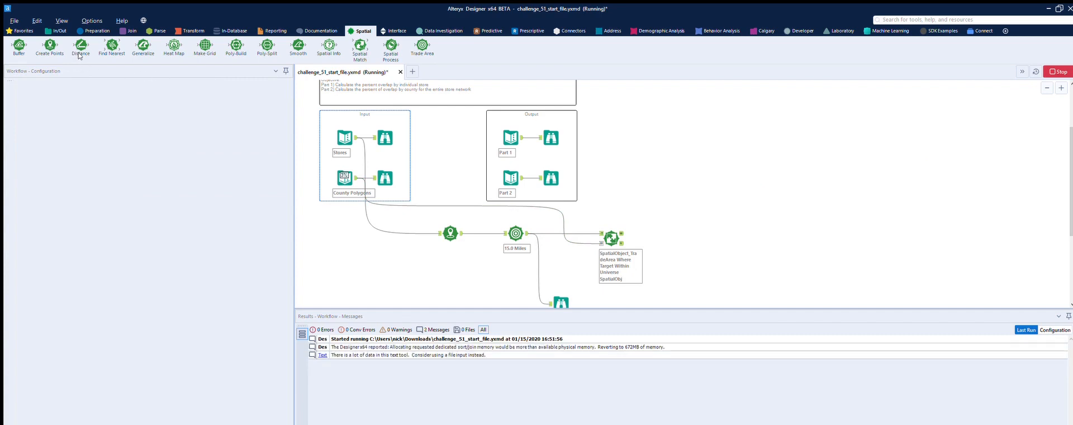
Compare the matched and unmatched output records of the Spatial Match tool
left_click(612, 236)
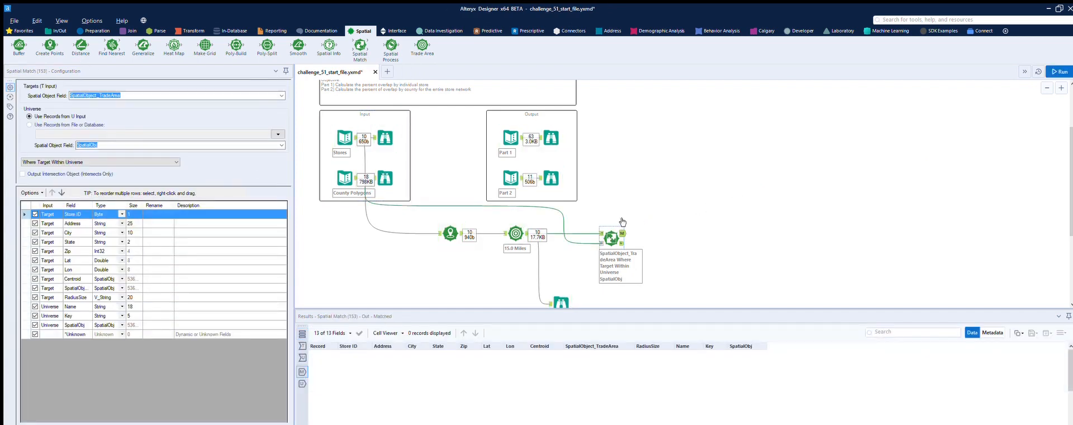
scroll(698, 240, "down", 1)
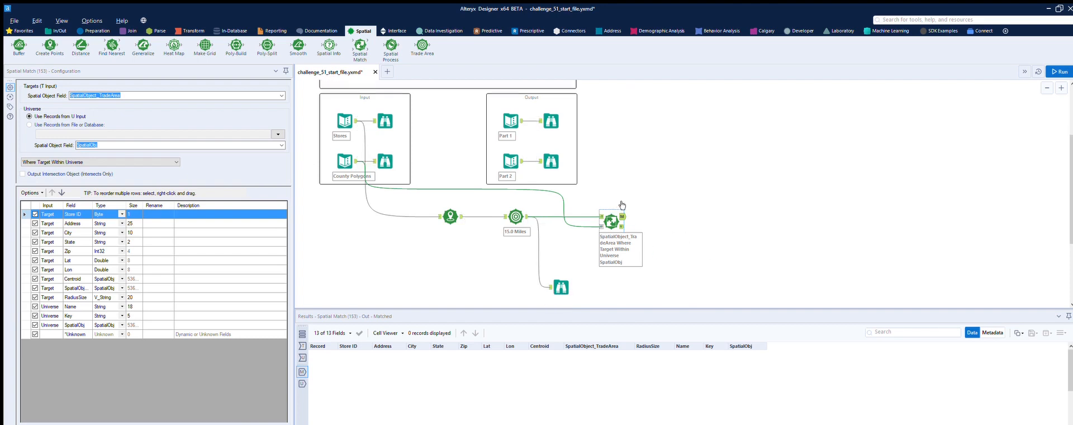
left_click(622, 225)
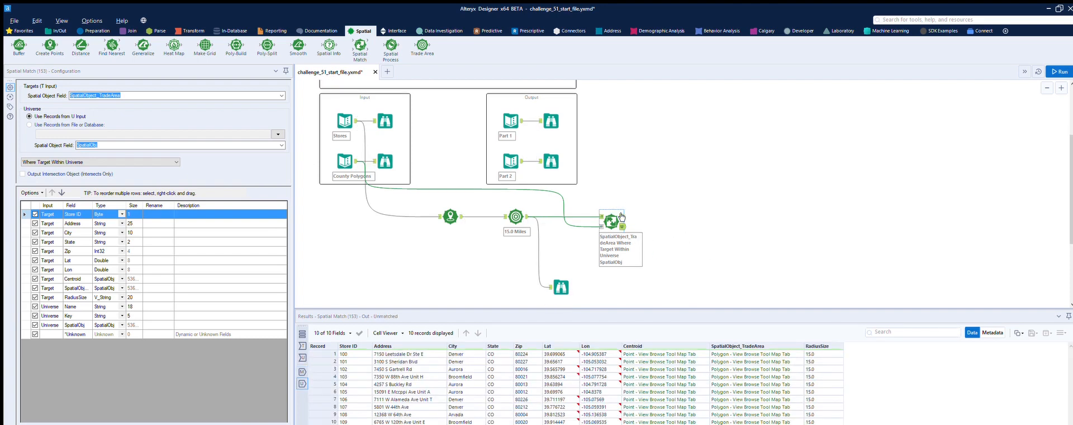
left_click(622, 216)
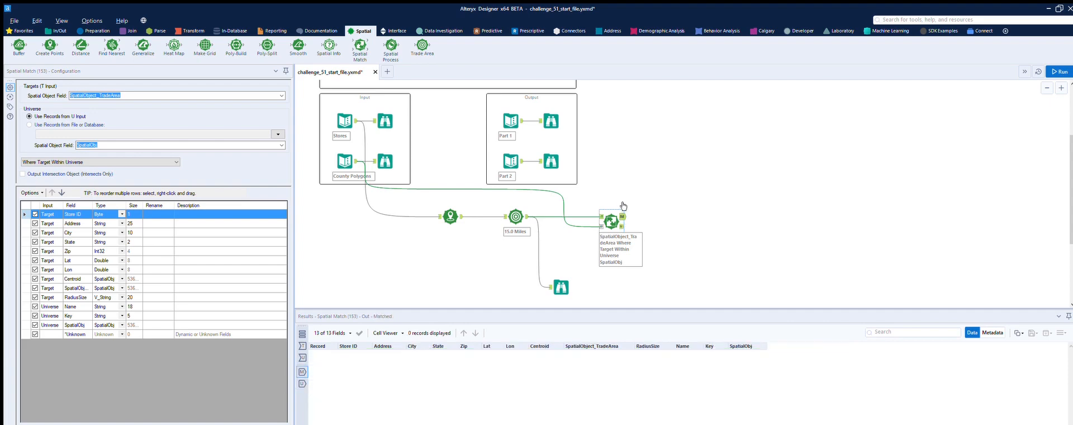
Set the Spatial Match condition to Where Target Touches or Intersects Universe and rerun the workflow
left_click(148, 160)
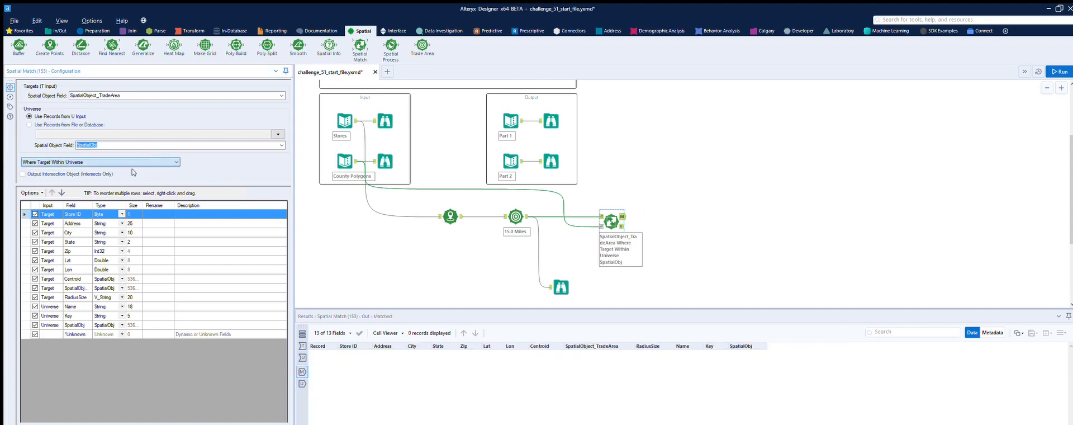
left_click(129, 178)
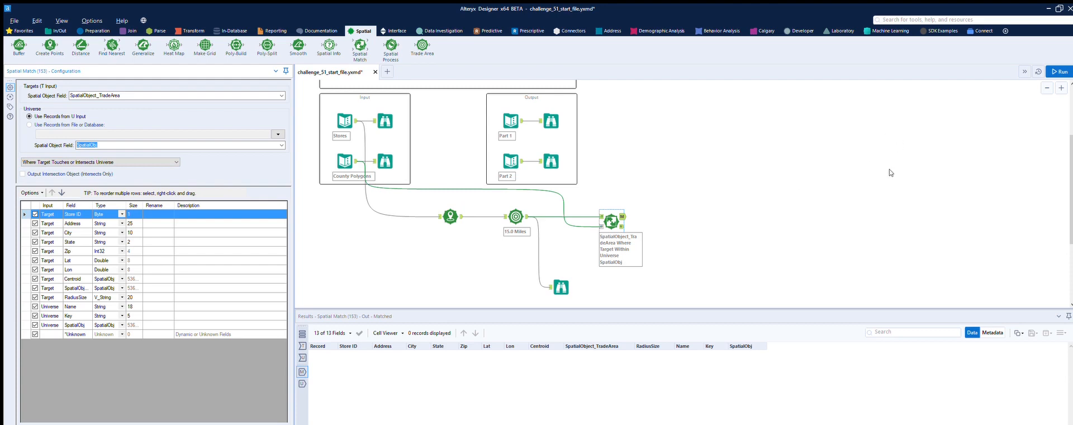
left_click(1063, 67)
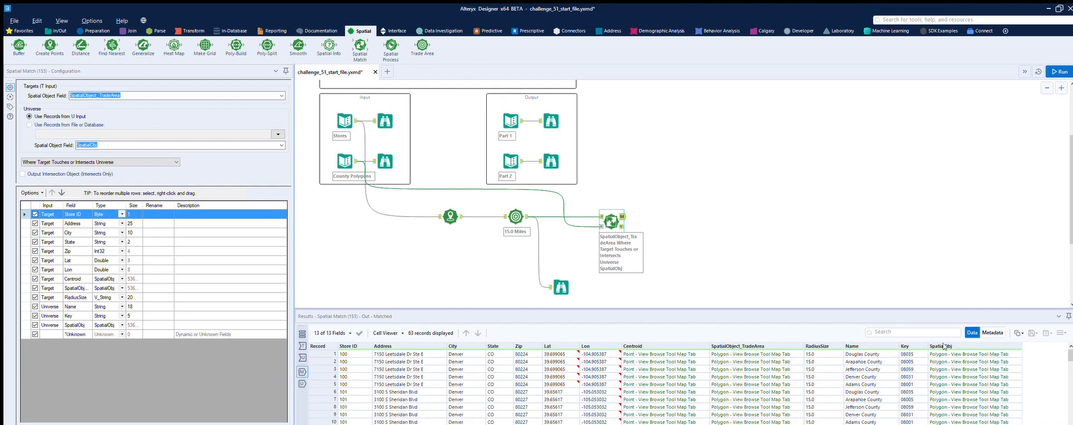
Add a Spatial Process tool to the matched output that creates the intersection object of SpatialObject_TradeArea and SpatialObj
left_click_drag(392, 37, 677, 215)
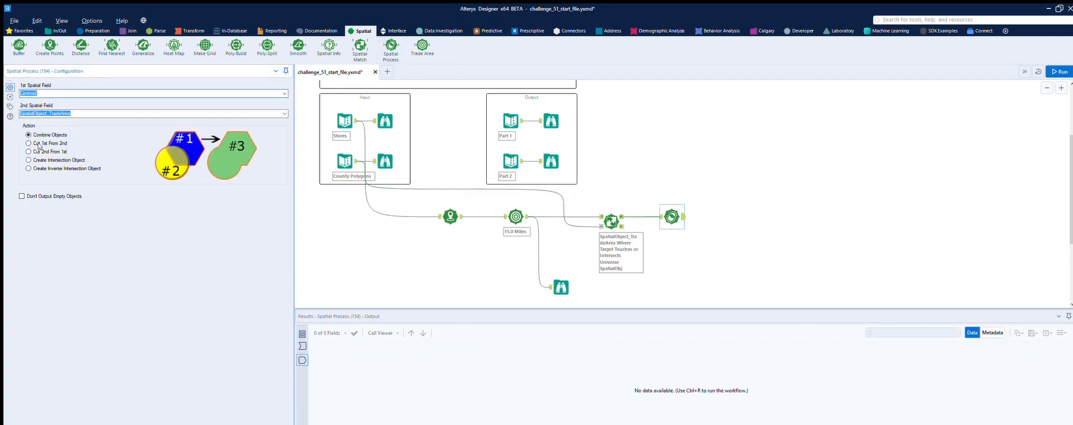
left_click(28, 160)
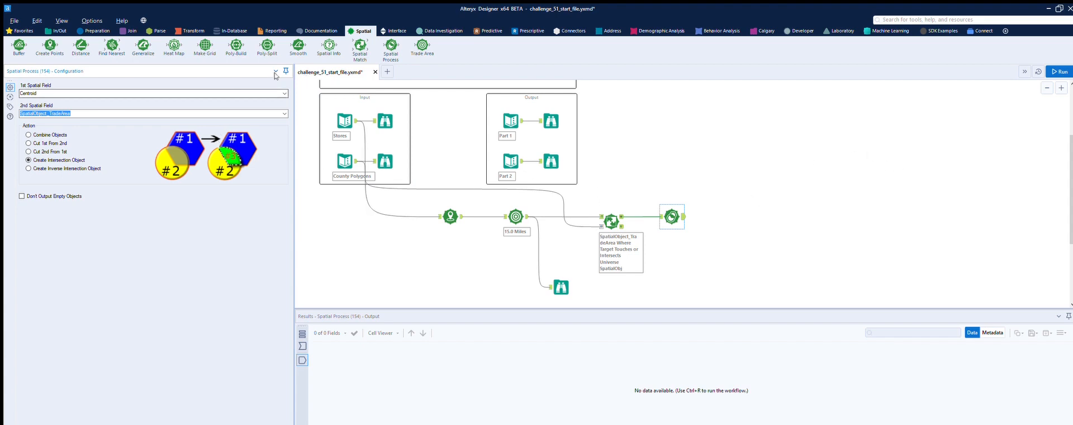
left_click(284, 93)
scroll(267, 93, "down", 1)
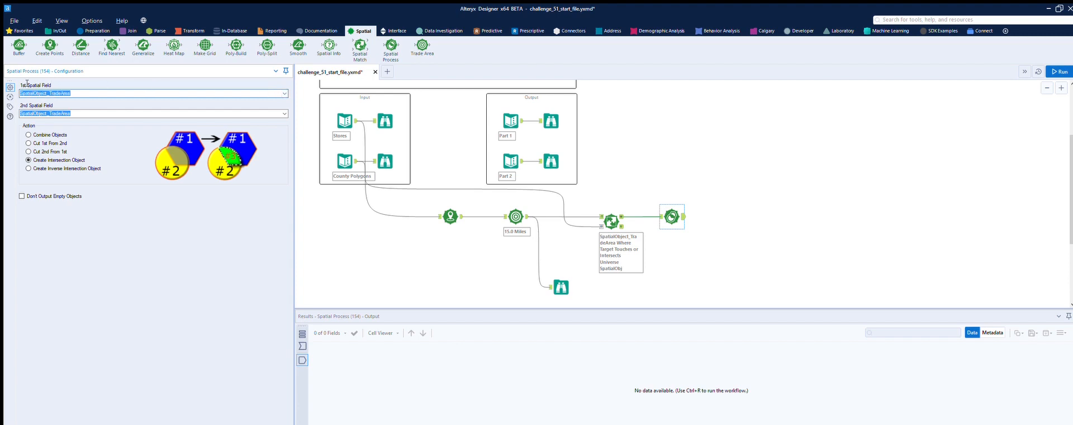
left_click(79, 112)
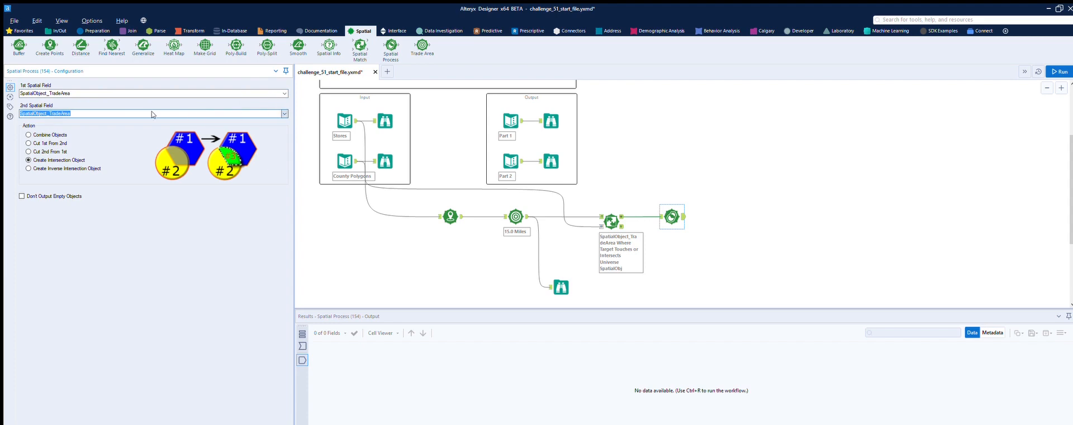
scroll(95, 116, "down", 1)
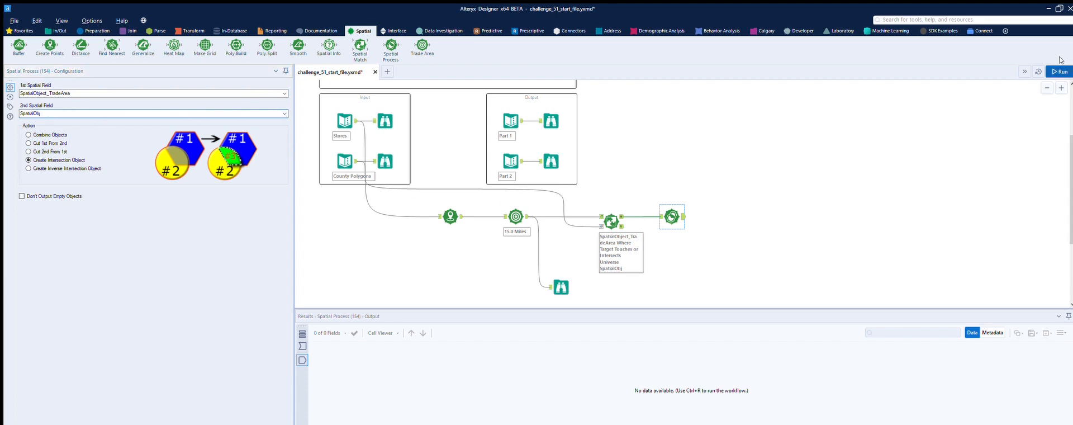
Run the workflow and check the intersection polygons in the Spatial Process output
left_click(754, 216)
key("ctrl+r")
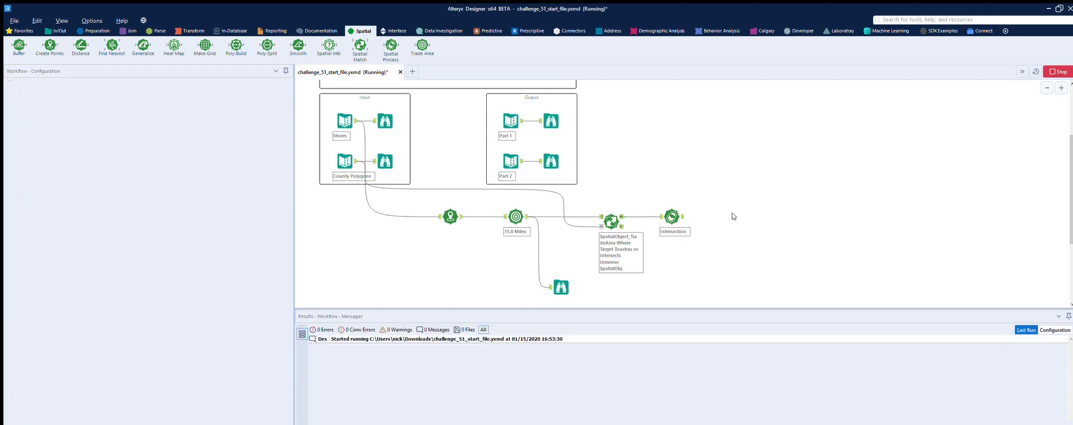
left_click(673, 216)
scroll(684, 385, "right", 2)
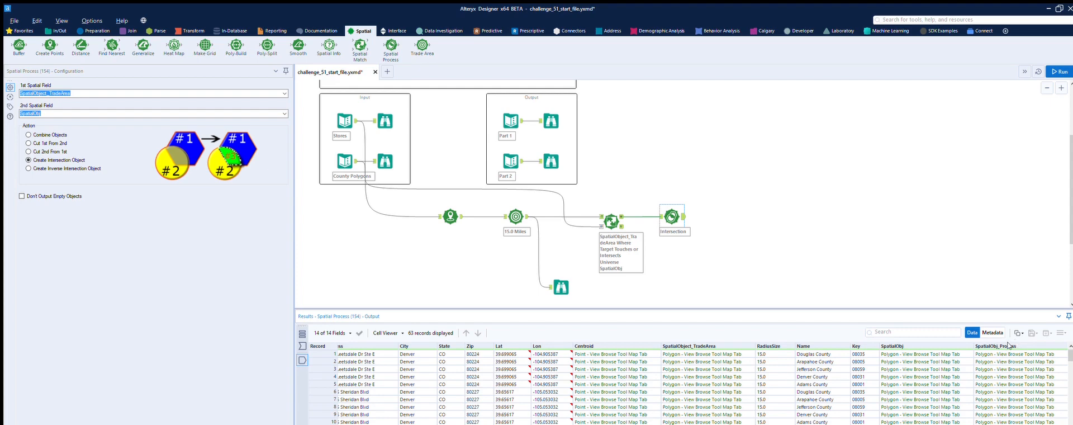
Add a Spatial Info tool after the Spatial Process tool that outputs the area in square miles of SpatialObj
left_click_drag(330, 45, 722, 216)
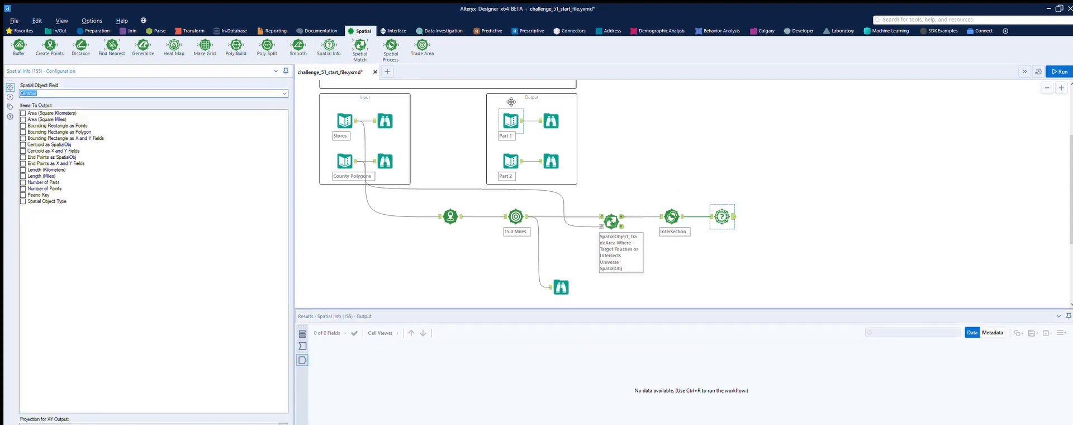
left_click(517, 110)
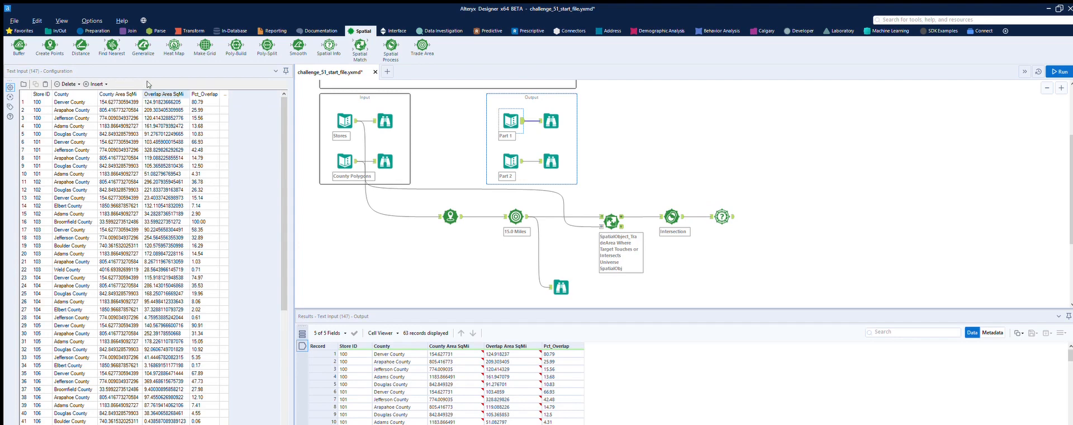
left_click(719, 212)
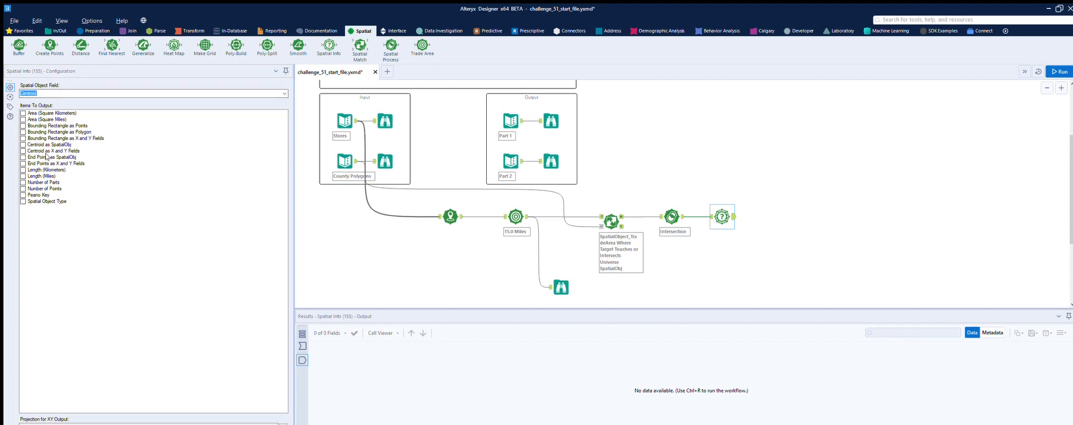
left_click(23, 119)
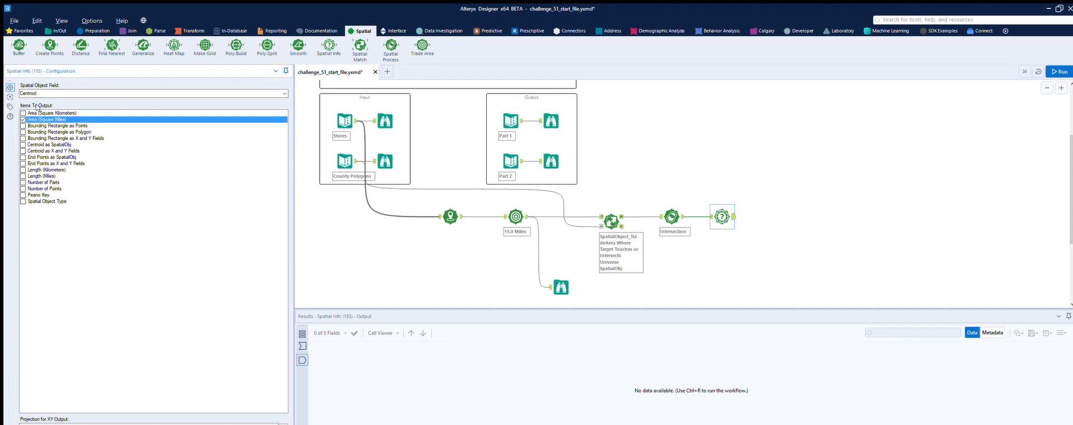
left_click(285, 92)
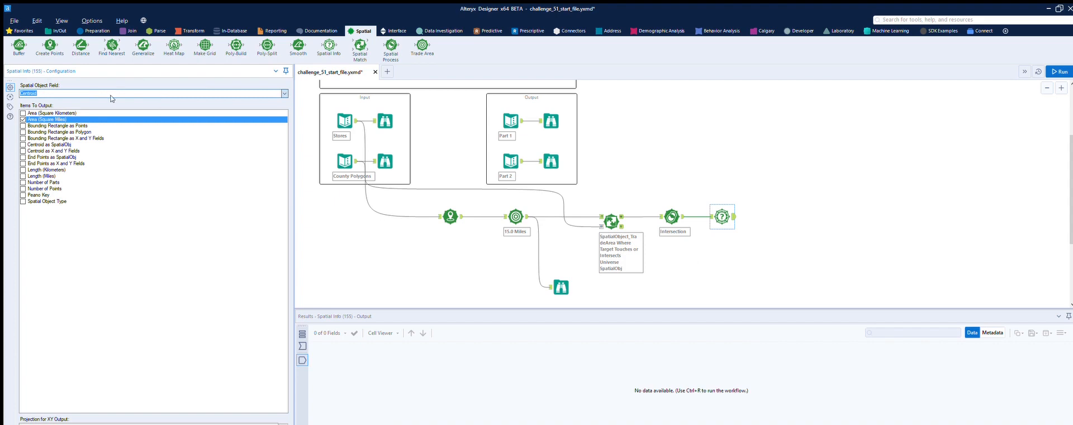
key("Up")
Add a second Spatial Info tool that outputs the area in square miles of SpatialObj_Process, and run the workflow
left_click_drag(329, 44, 778, 217)
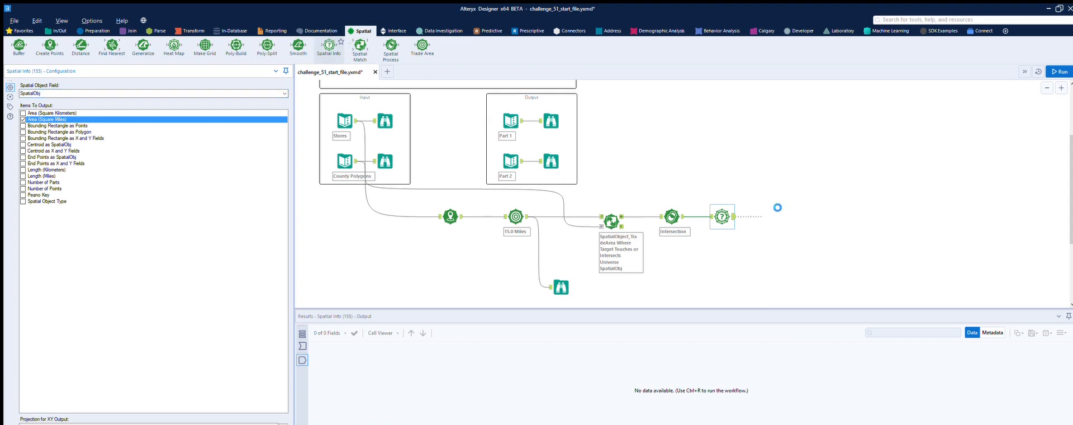
left_click(284, 93)
left_click(84, 104)
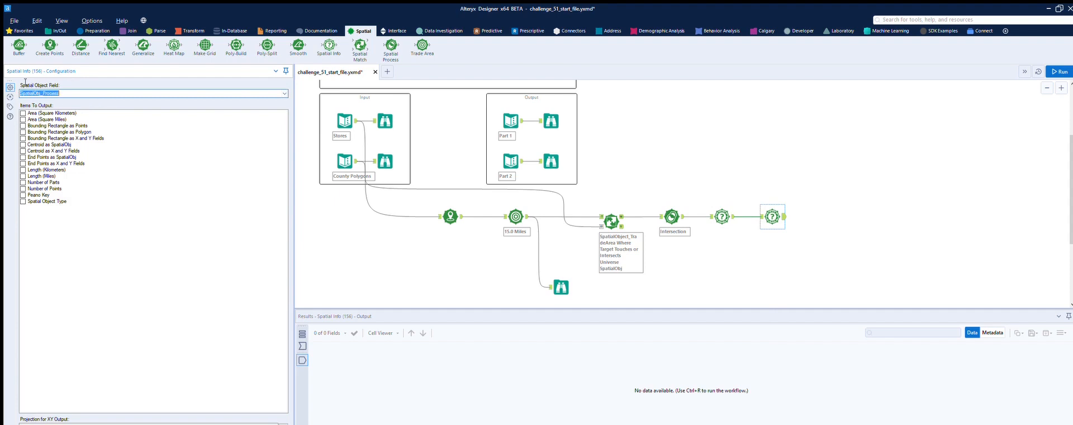
left_click(23, 119)
left_click(1058, 72)
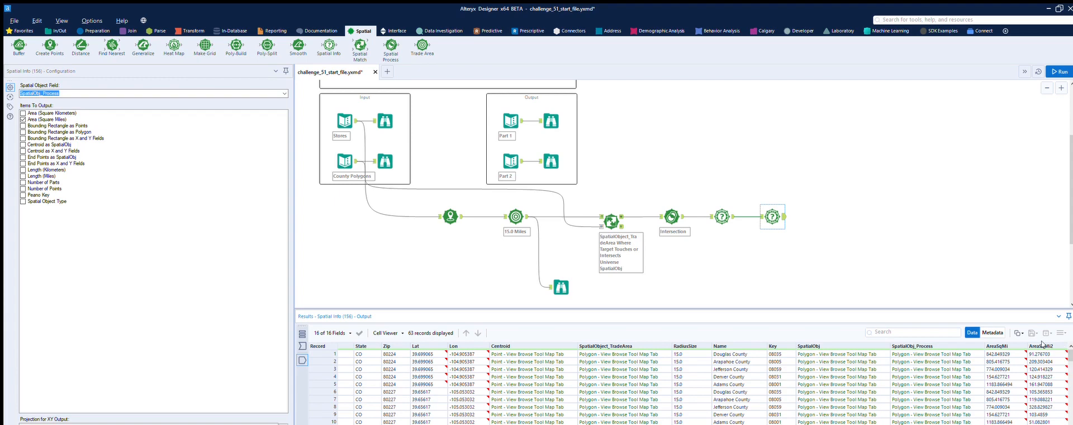
Check the expected Part 1 columns and add a Select tool after the second Spatial Info tool
left_click(518, 111)
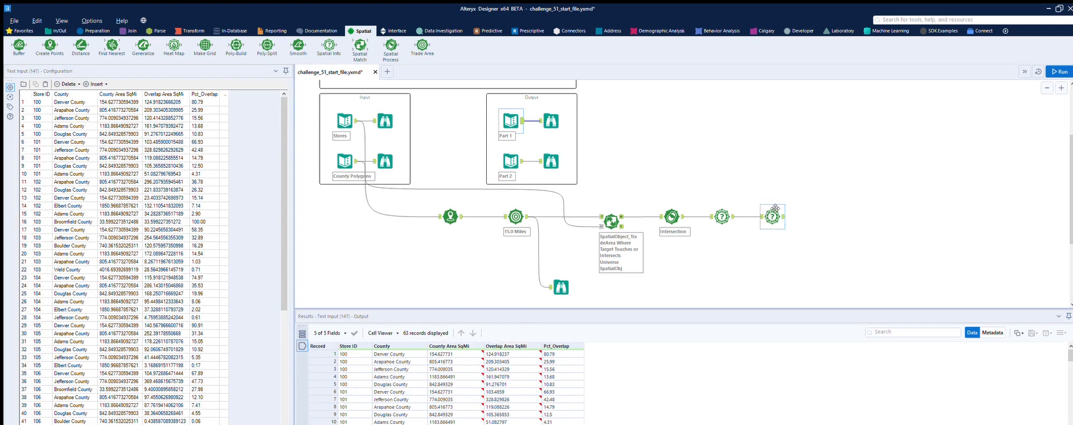
left_click(94, 30)
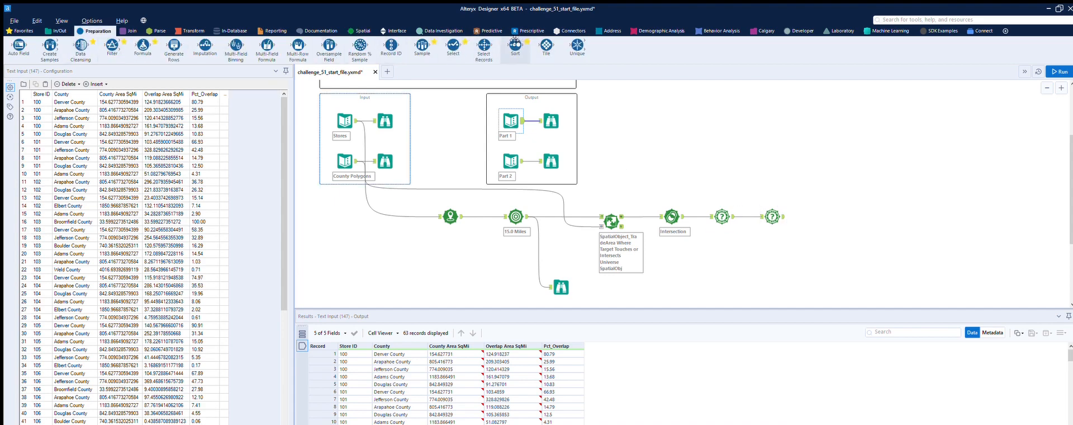
left_click_drag(453, 46, 840, 216)
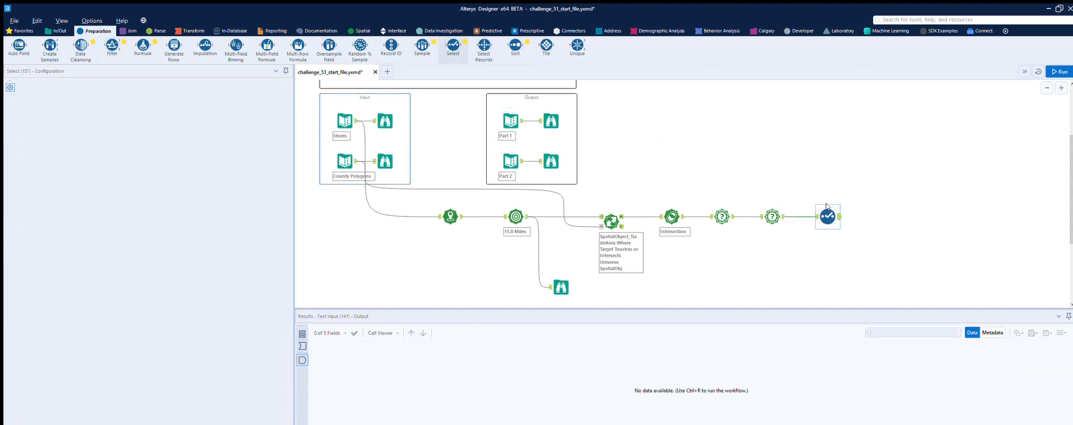
left_click(514, 115)
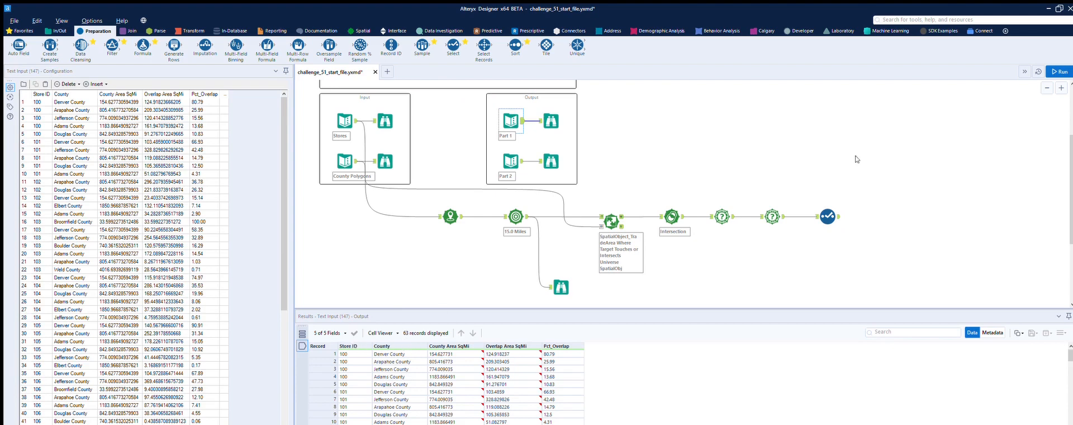
left_click(829, 215)
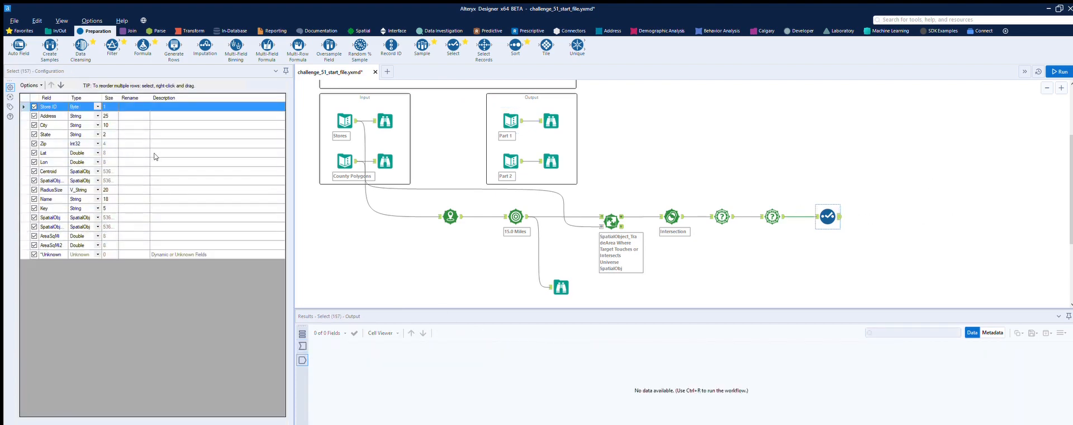
Deselect Address, City, State, Zip, Lat, Lon, Centroid, SpatialObject_TradeArea and RadiusSize in the Select tool
left_click(33, 116)
left_click(33, 124)
left_click(33, 134)
left_click(34, 144)
left_click(34, 152)
left_click(33, 161)
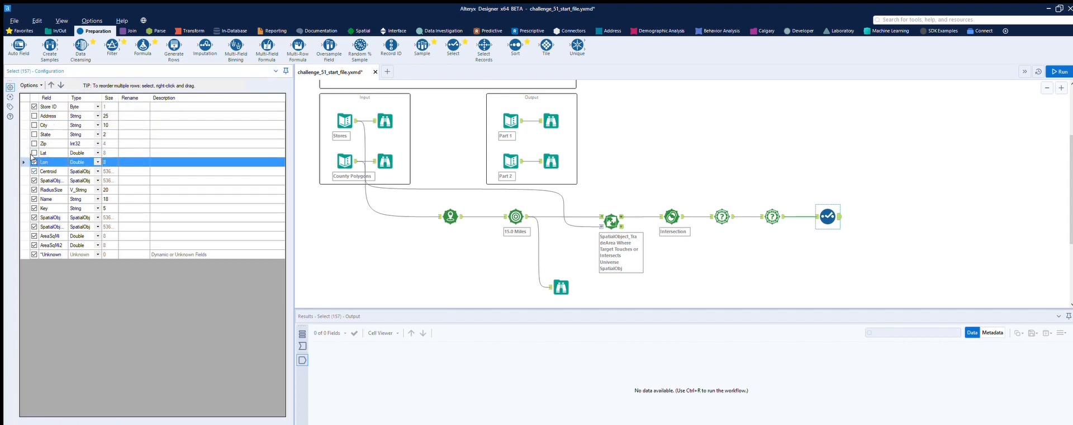
left_click(34, 162)
left_click(33, 171)
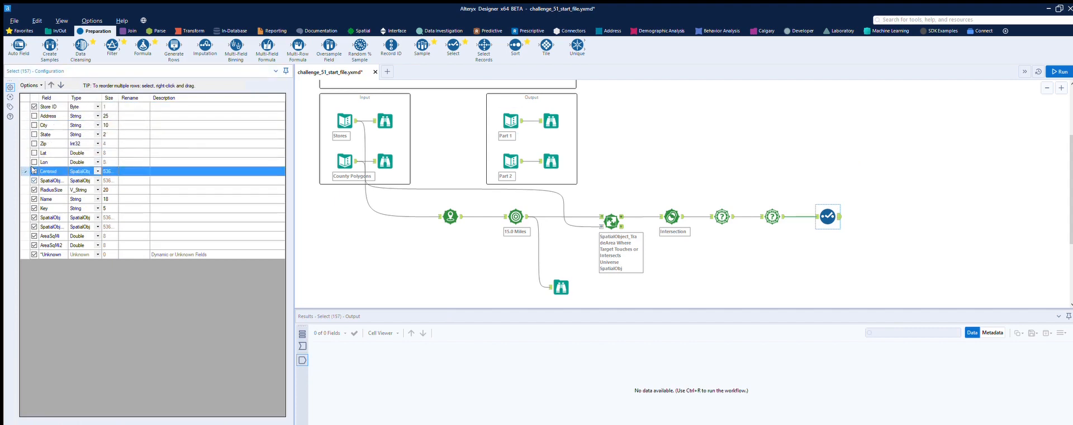
left_click(34, 180)
left_click(34, 189)
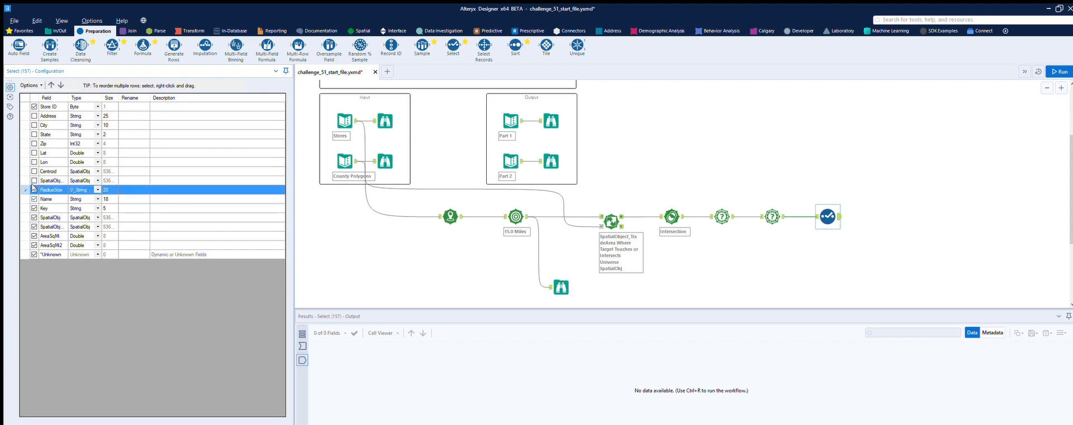
left_click(34, 198)
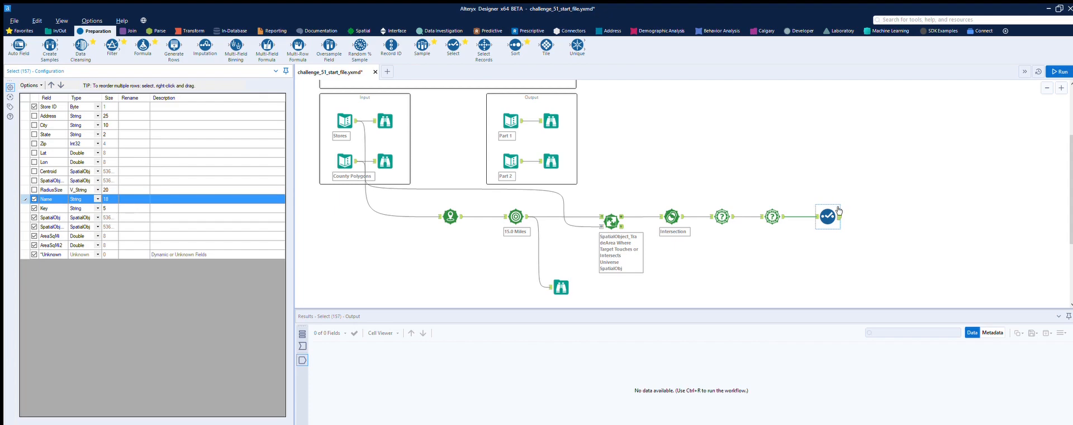
Rename the Name field as County and deselect Key, SpatialObj and SpatialObj_Process in the Select tool
left_click(818, 214)
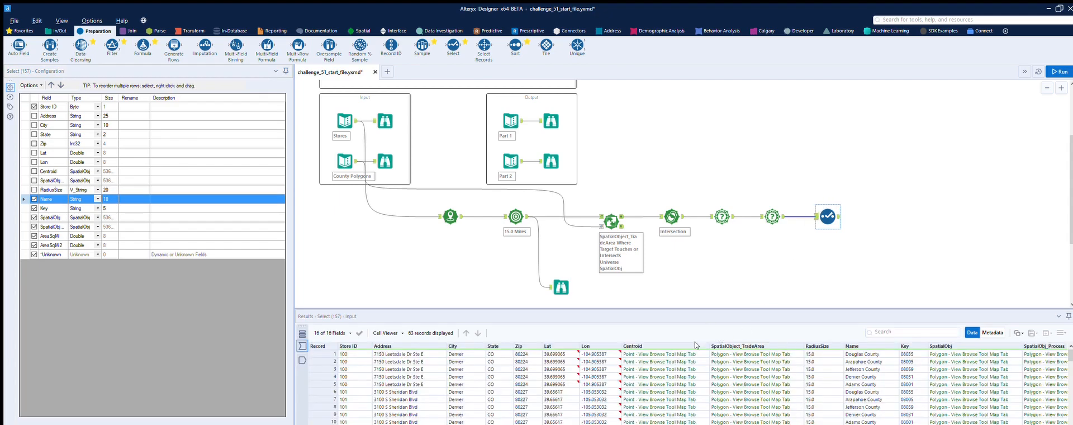
left_click(133, 198)
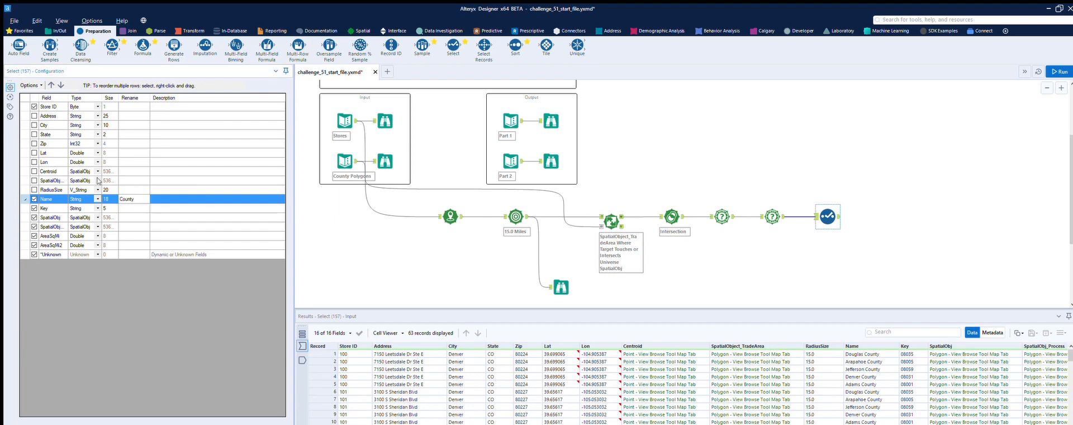
left_click(33, 198)
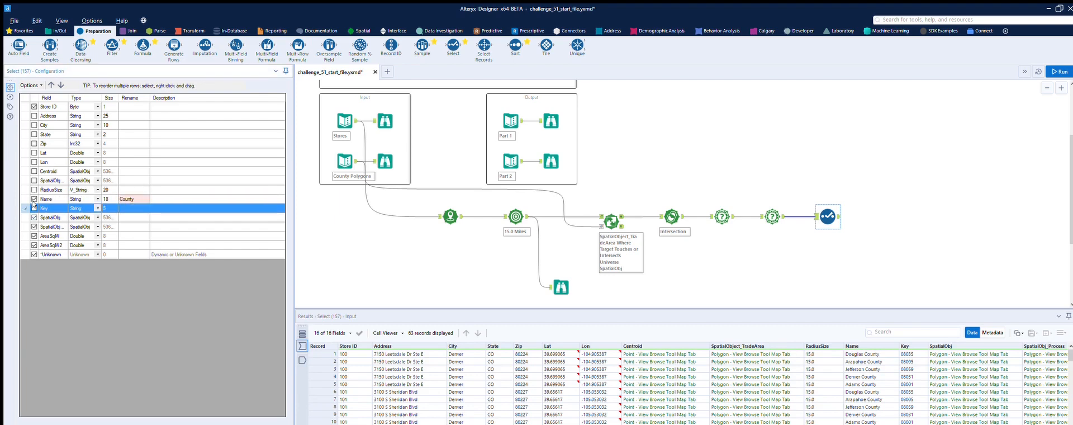
left_click(34, 217)
left_click(34, 227)
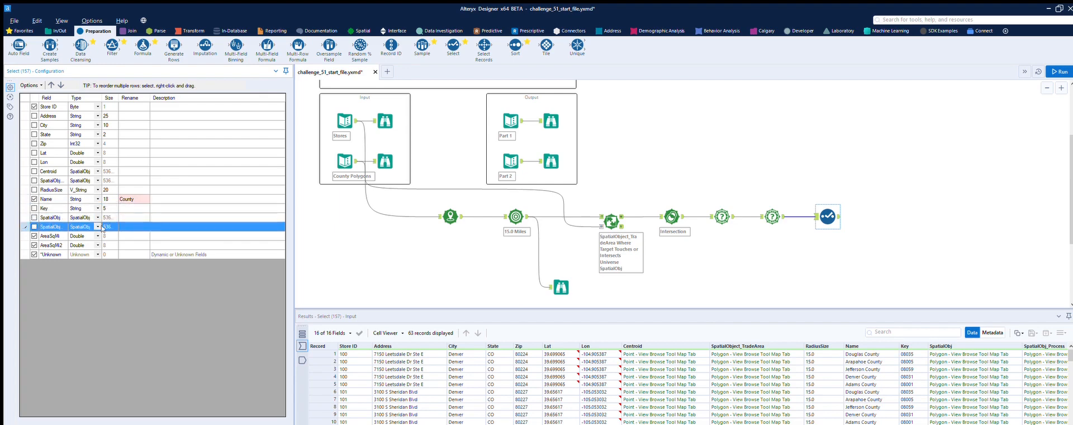
Rename the AreaSqMi field as "County AreaSqMi" and check the field names in the expected Part 1 output
left_click(123, 234)
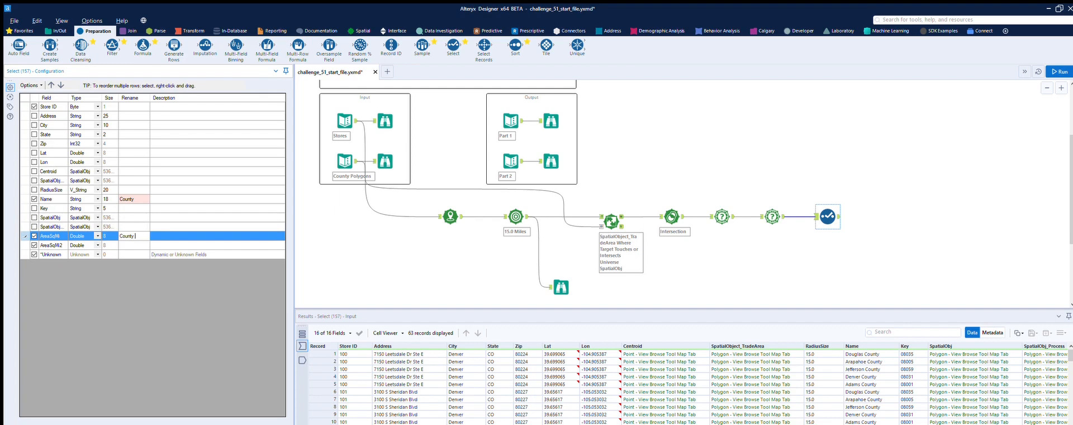
type("County AreaSqMi")
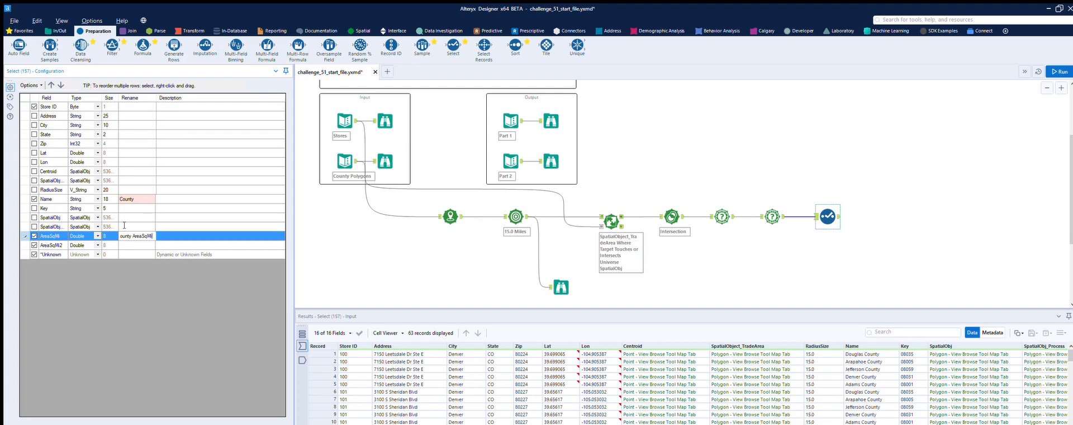
key("Return")
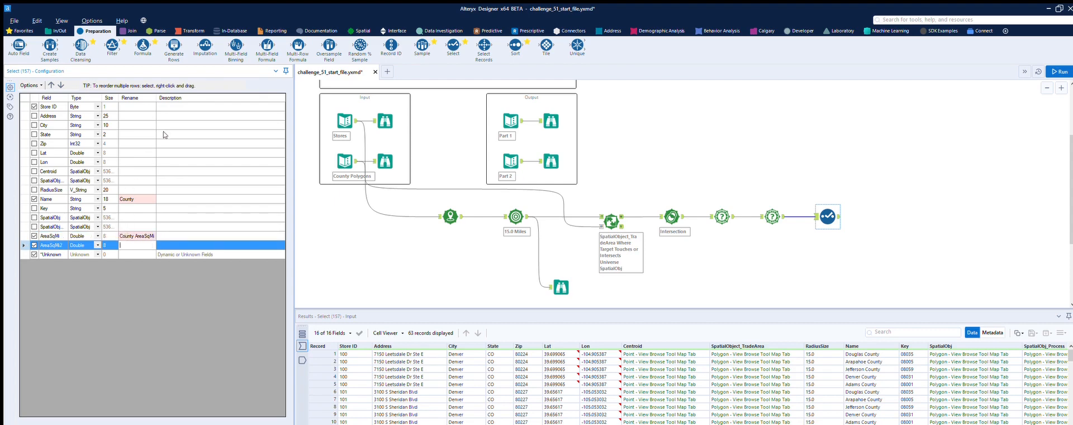
left_click(551, 120)
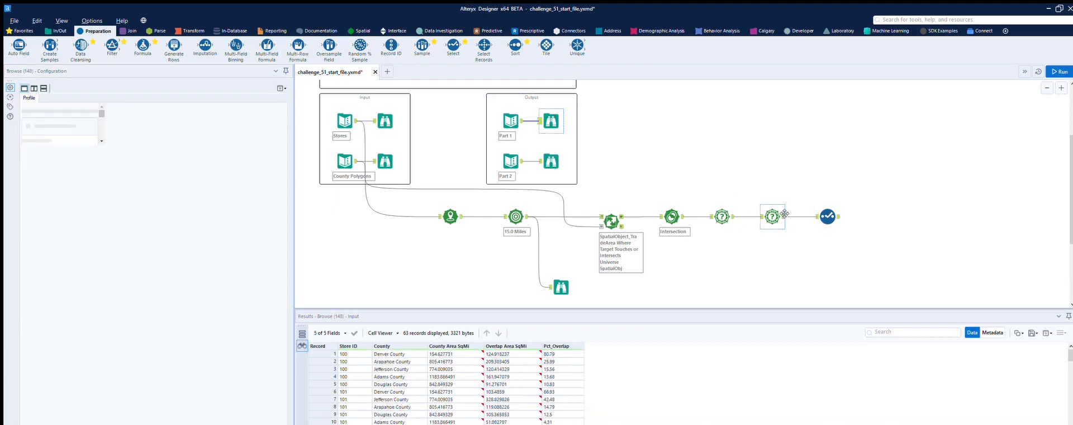
Rename the AreaSqMi2 field as "Overlap AreaSqMi" in the Select tool and run the workflow
left_click(836, 205)
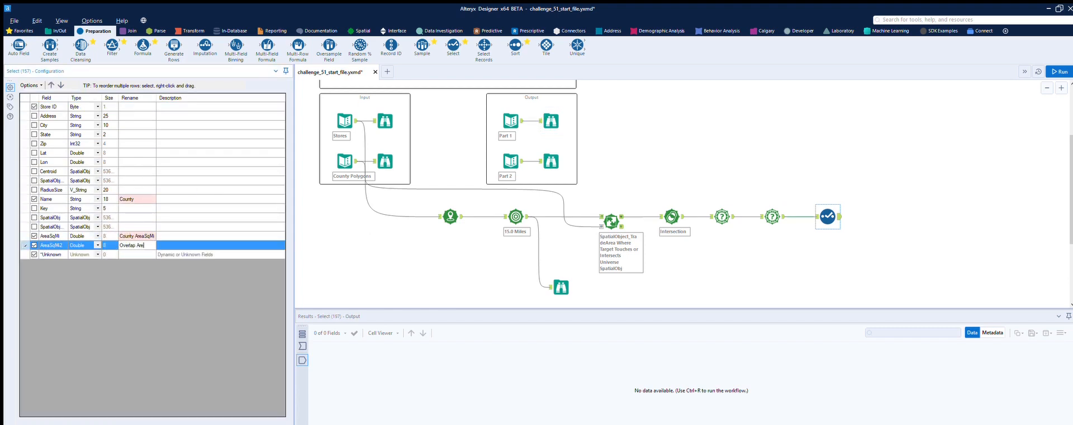
type("i")
left_click(861, 226)
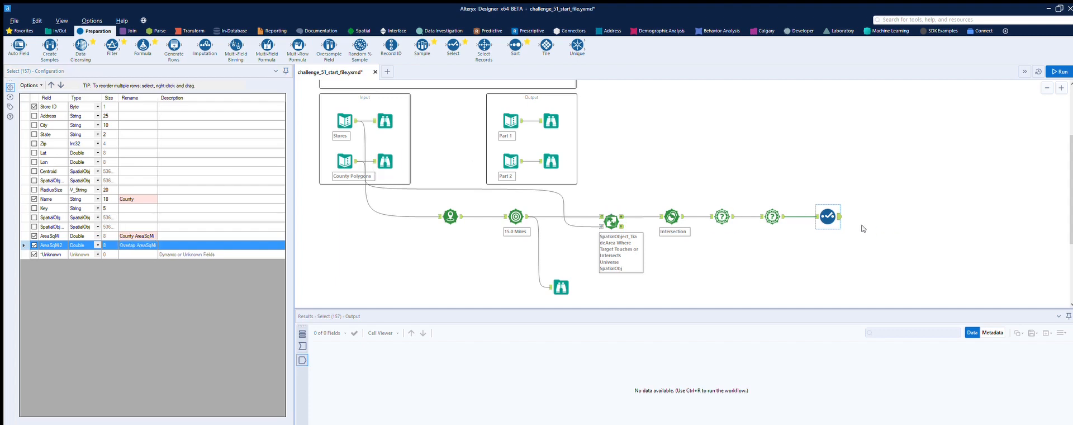
left_click(1059, 72)
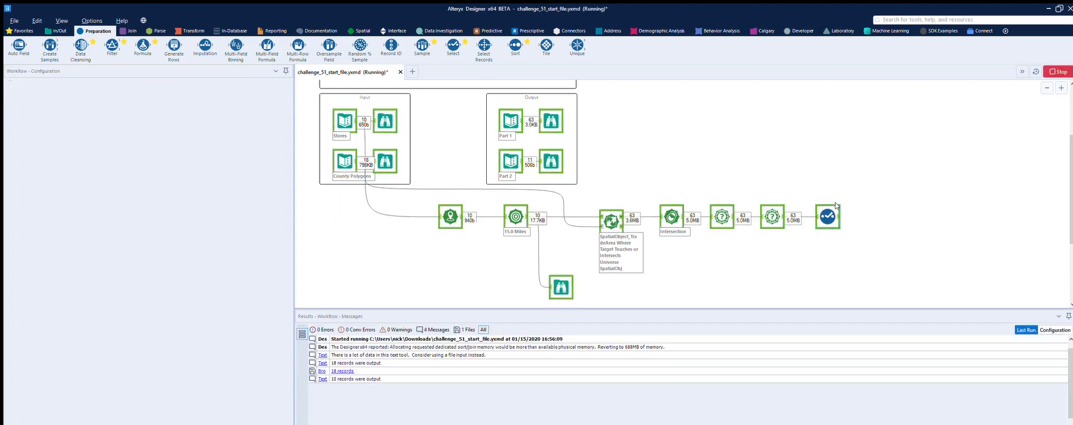
Compare the Select tool's output columns with the expected Part 1 output
left_click(550, 109)
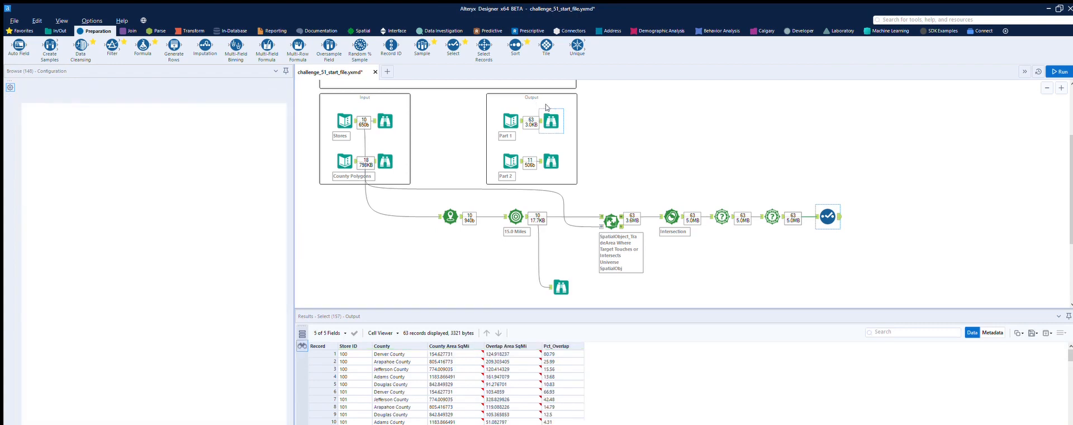
left_click(838, 206)
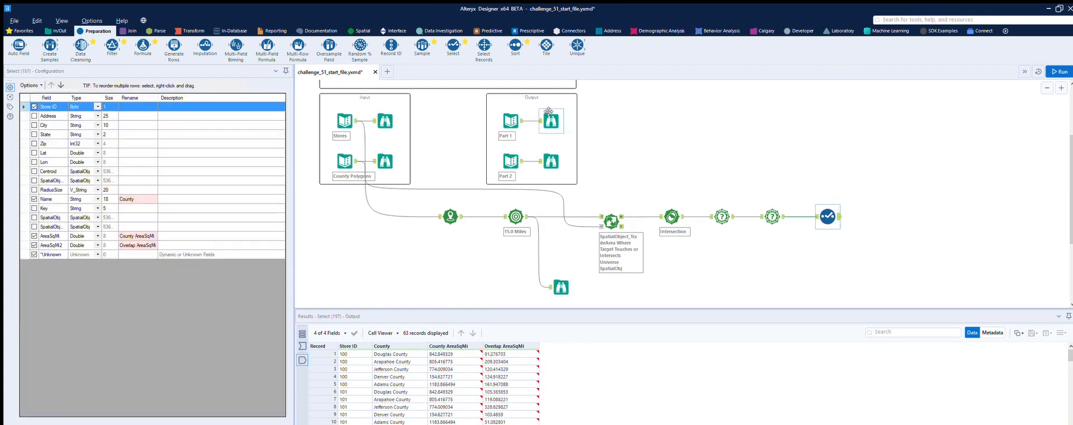
left_click(553, 118)
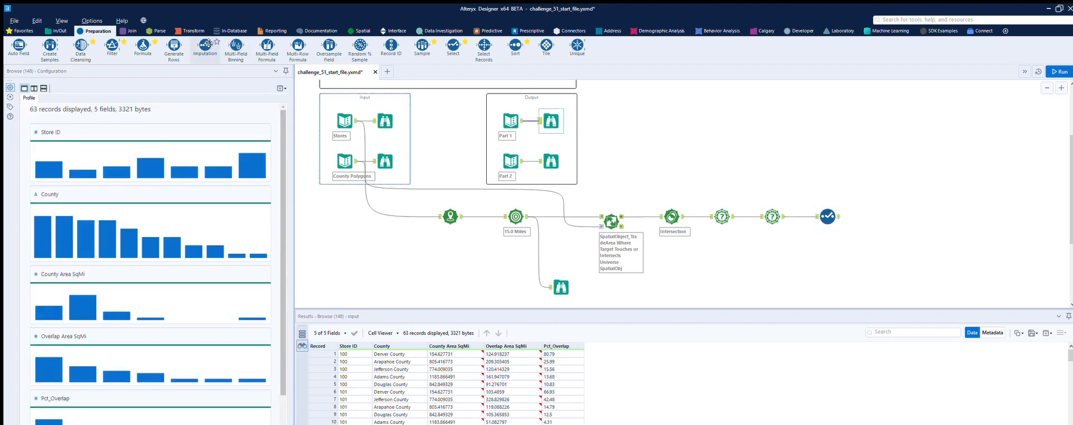
Add a Formula tool after the Select tool and name its new output column Pct_Overlap, matching the expected Part 1 field
left_click_drag(146, 34, 883, 216)
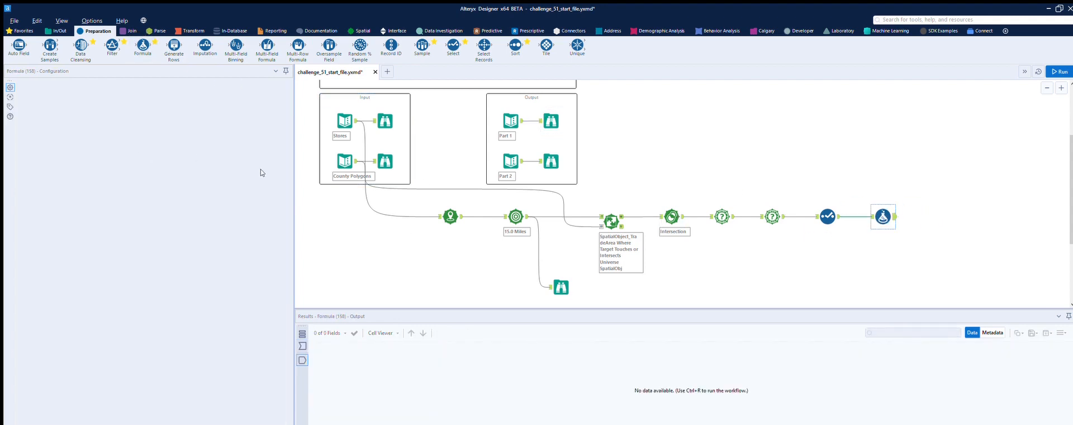
left_click(553, 115)
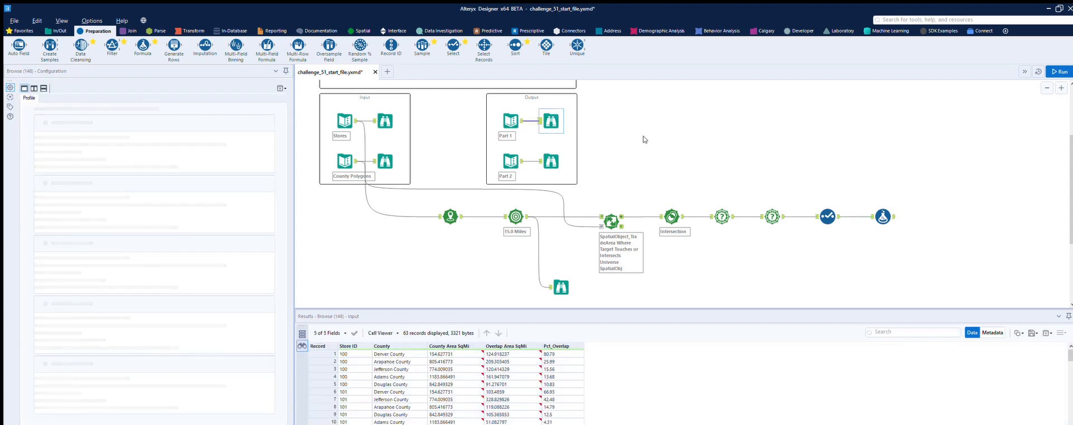
left_click(889, 210)
left_click(72, 92)
left_click(72, 91)
type("Pct_Overl")
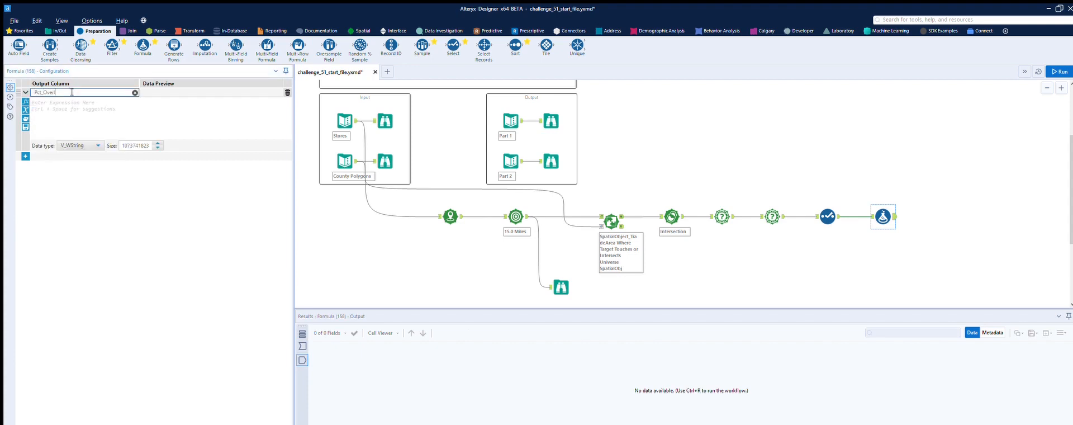
key("Tab")
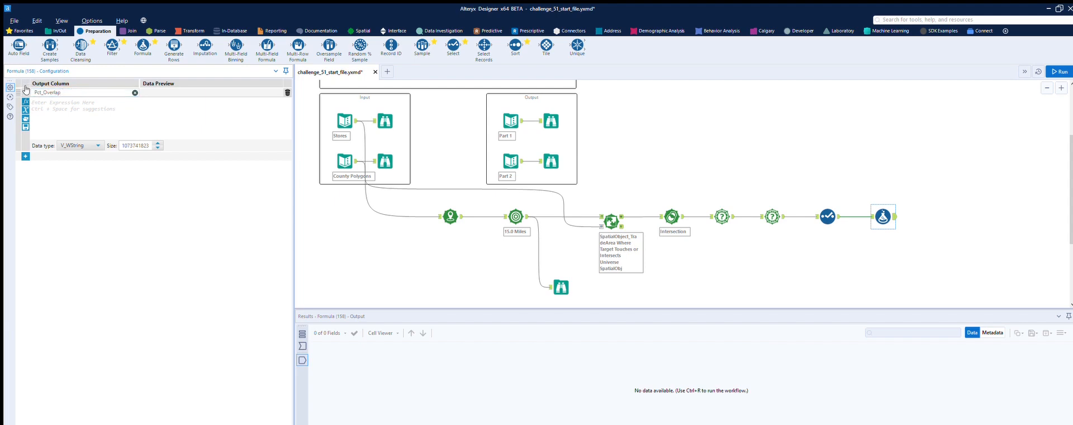
Enter the expression [Overlap AreaSqMi]/[County AreaSqMi]*100 for the Pct_Overlap column
key("ctrl+space")
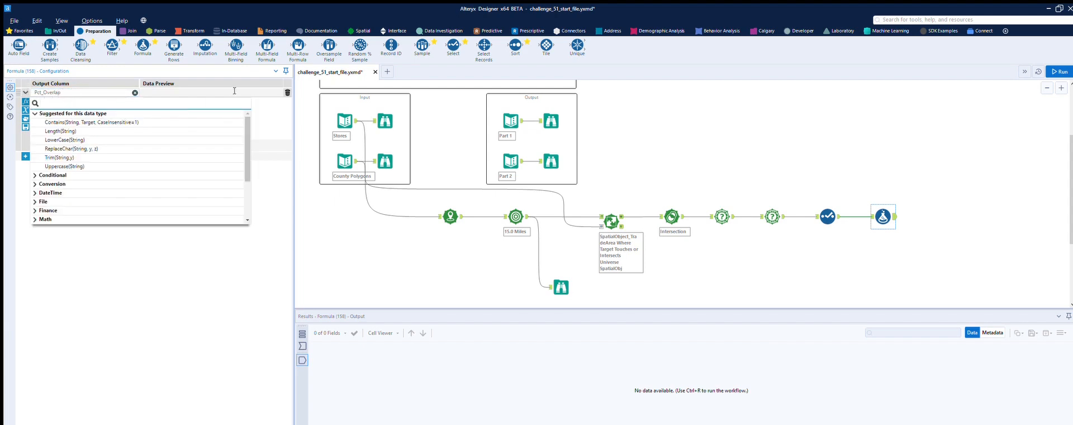
left_click(268, 106)
left_click(26, 111)
left_click(67, 157)
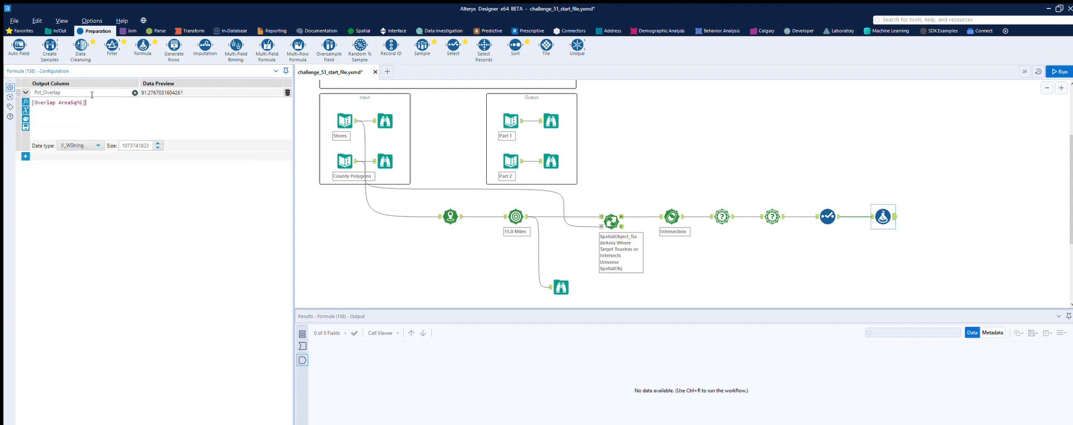
type("/")
left_click(26, 110)
left_click(69, 133)
type("*100")
Set the Pct_Overlap data type to Double, then run the workflow and inspect the Formula tool's output
left_click(97, 145)
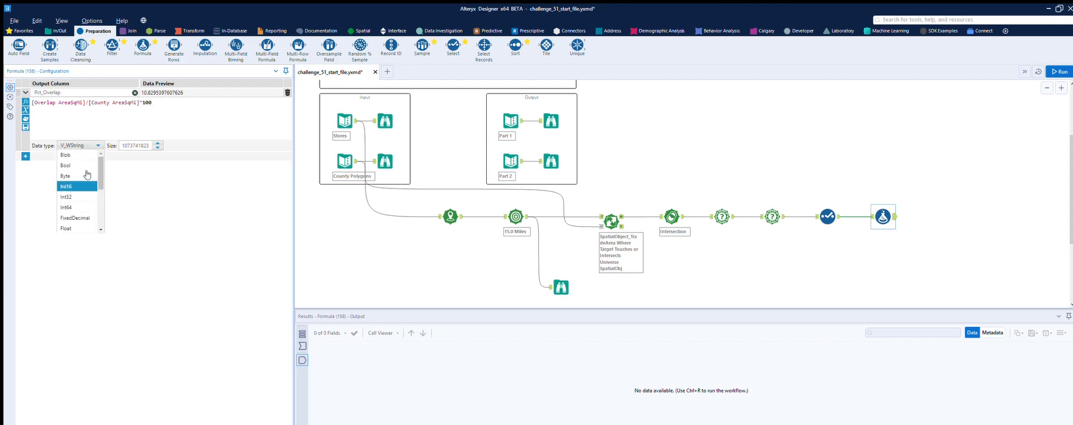
left_click(68, 155)
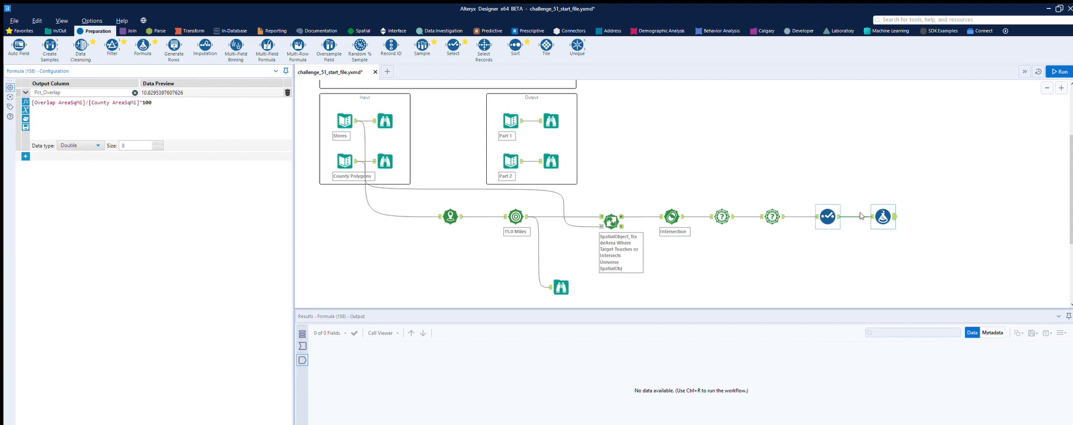
left_click(1059, 71)
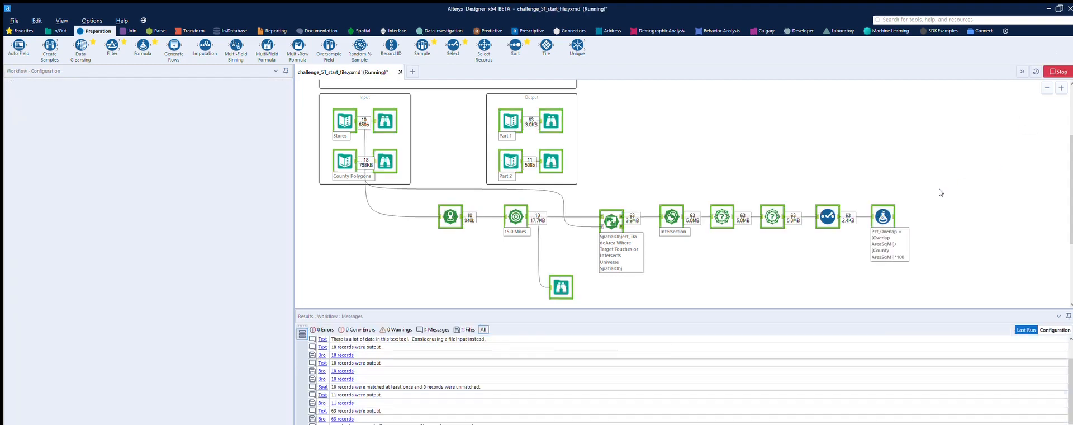
left_click(882, 215)
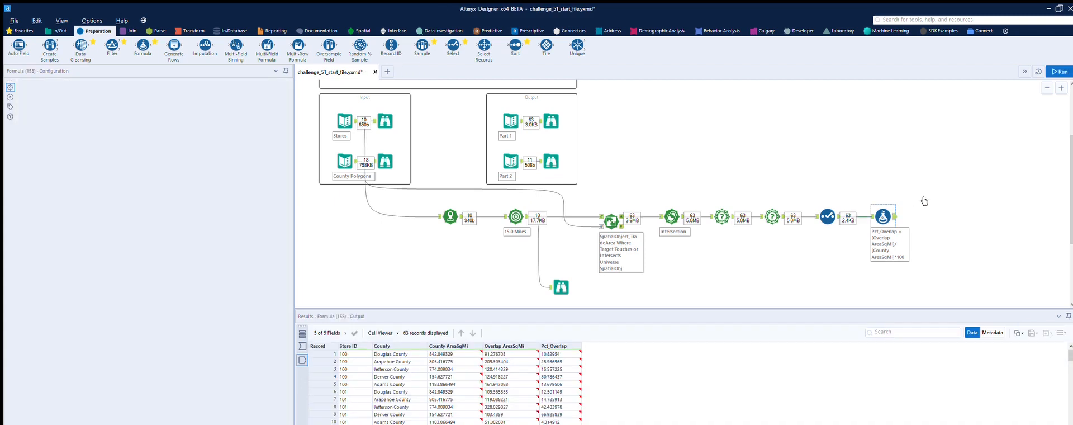
left_click(923, 201)
left_click(886, 212)
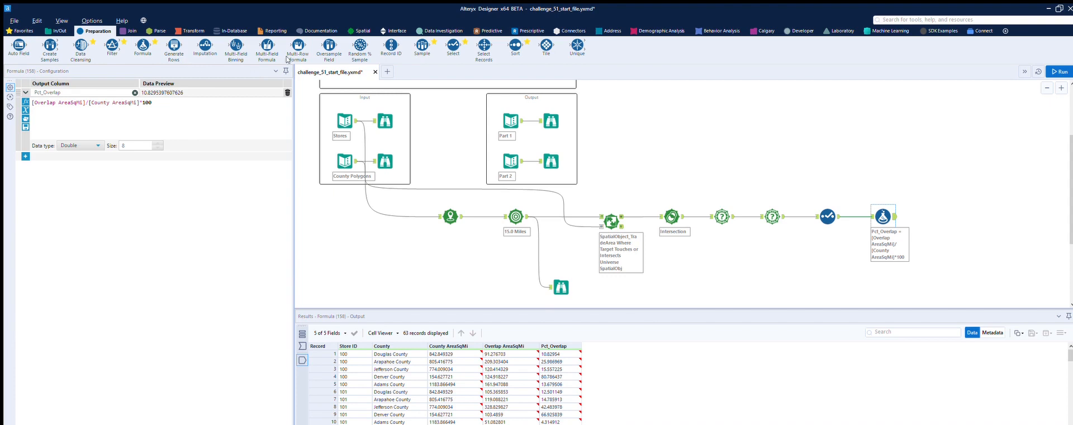
Add a Sort tool after the Formula tool, sorting by Pct_Overlap descending and Store ID ascending
left_click_drag(516, 44, 933, 213)
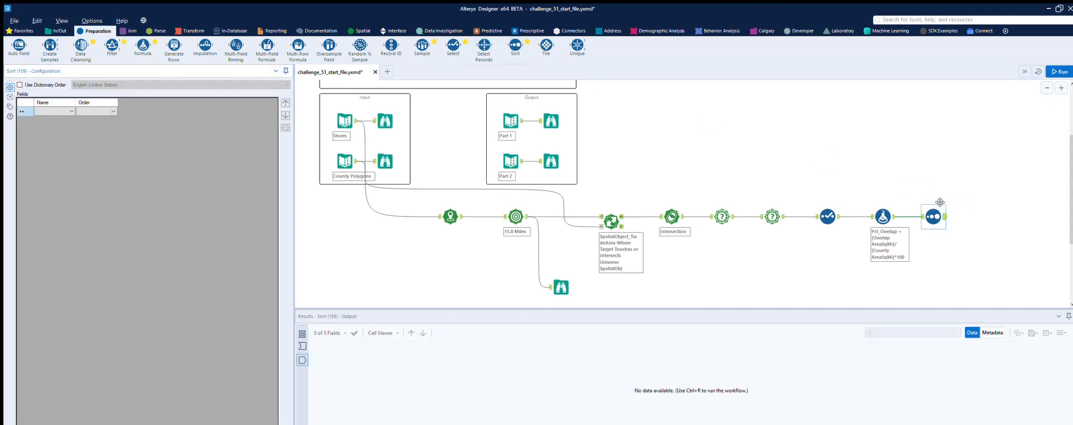
left_click(68, 109)
left_click(58, 124)
left_click(113, 111)
left_click(95, 110)
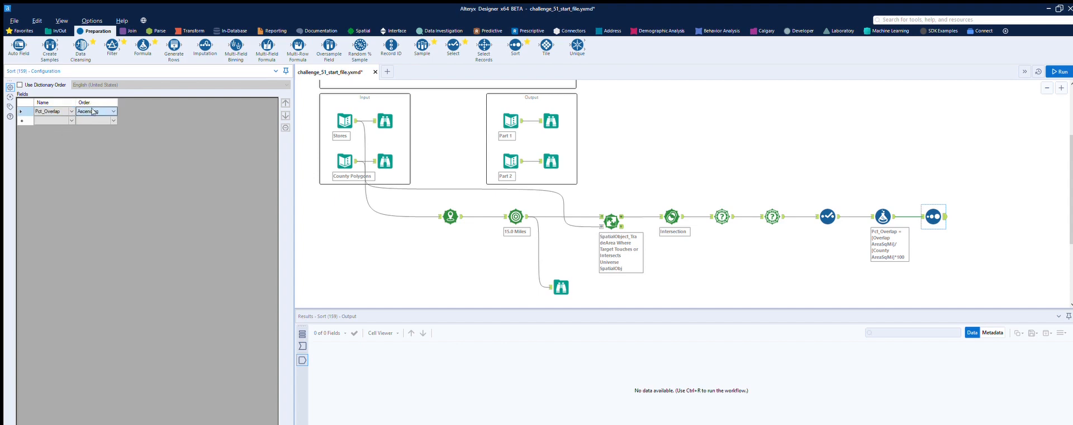
left_click(92, 125)
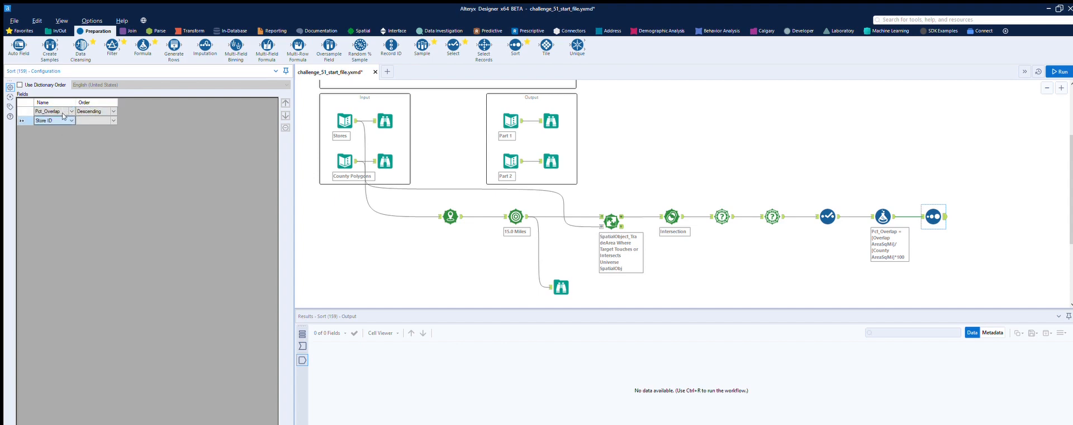
left_click(62, 120)
left_click(98, 116)
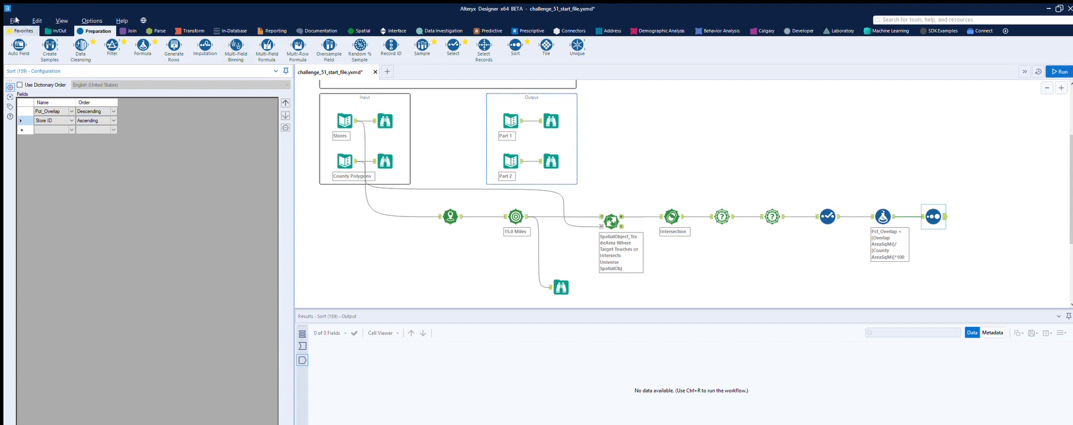
Connect a Browse tool after the Sort tool and run the workflow
left_click(58, 31)
left_click_drag(19, 45, 998, 211)
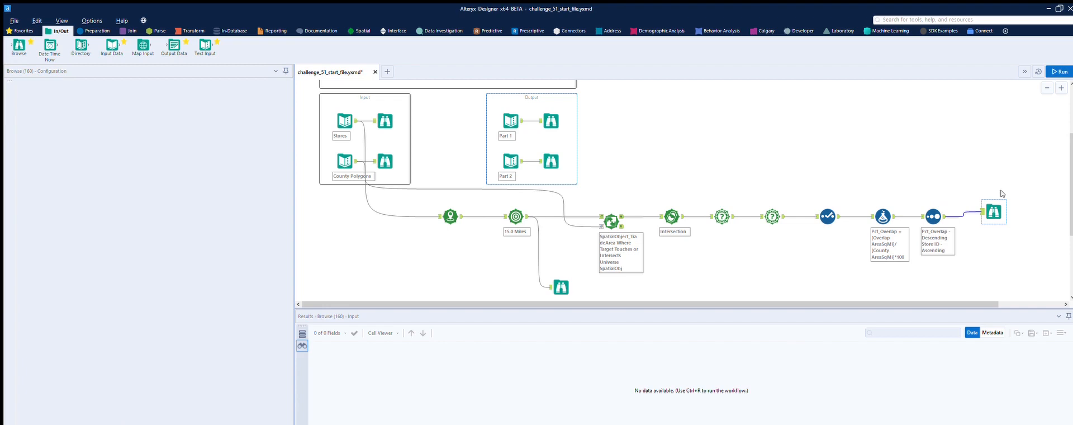
key("ctrl+r")
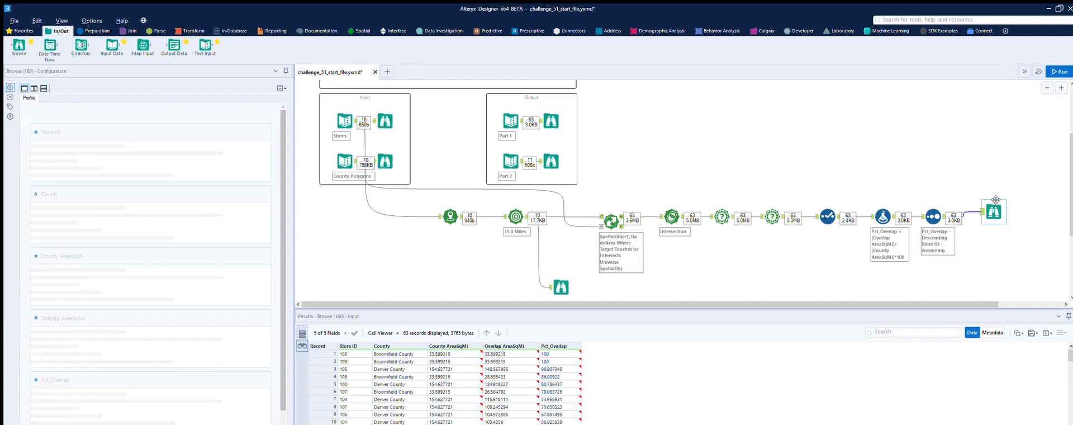
Move Store ID above Pct_Overlap in the Sort tool's field order and rerun the workflow
left_click(932, 216)
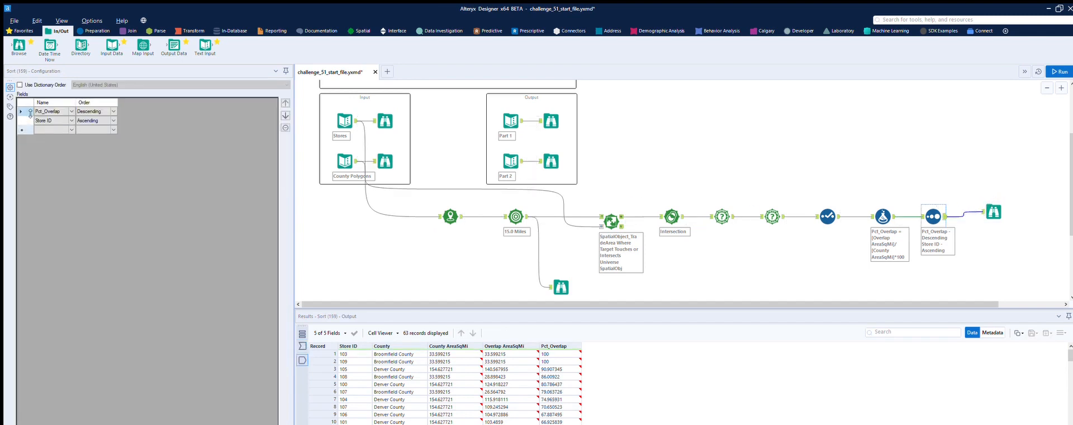
left_click(53, 120)
left_click(285, 103)
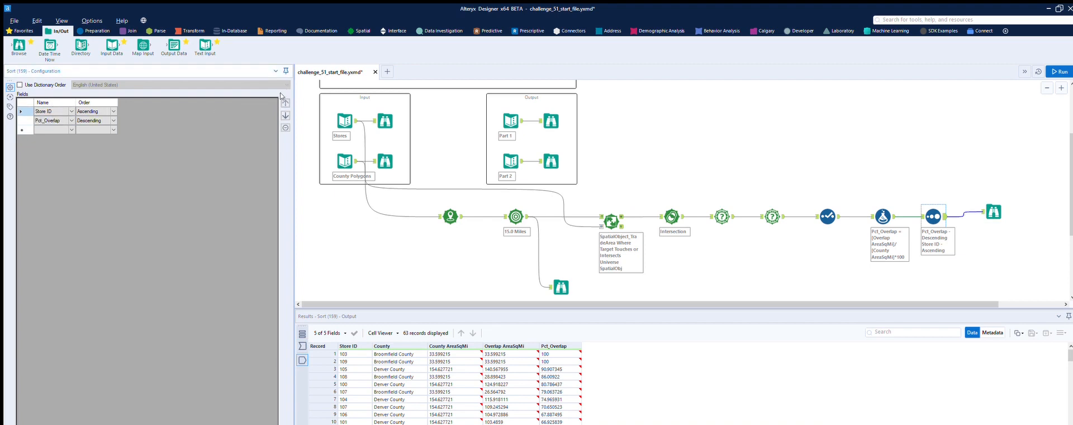
left_click(1058, 72)
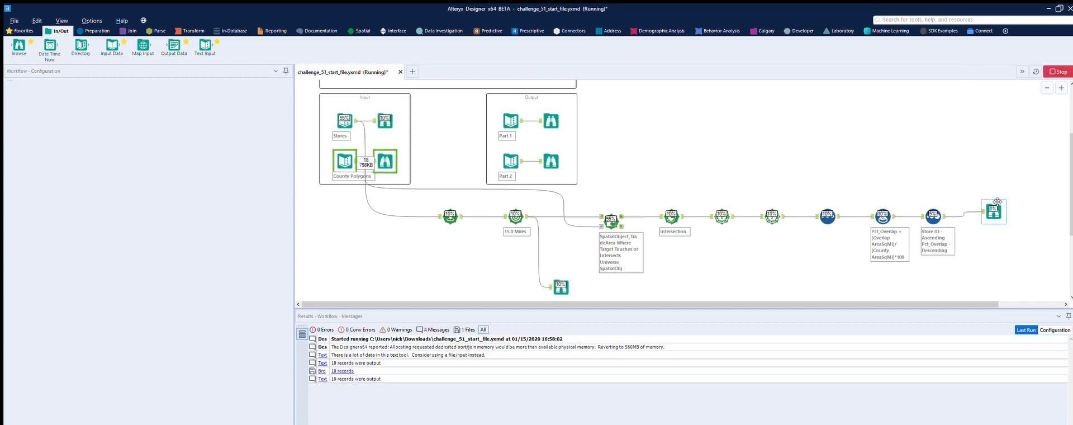
Compare the sorted records in the final Browse tool with the expected Part 1 output, including the decimal places of Pct_Overlap
left_click(996, 205)
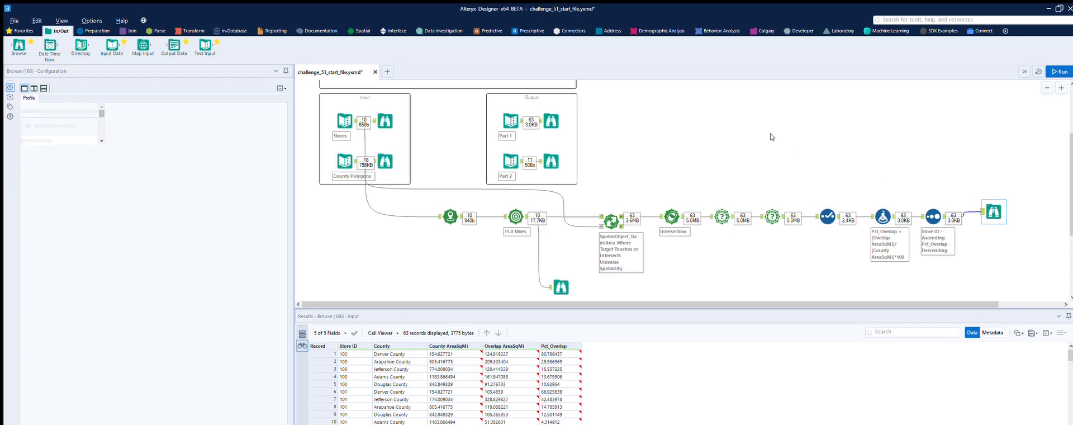
left_click(552, 120)
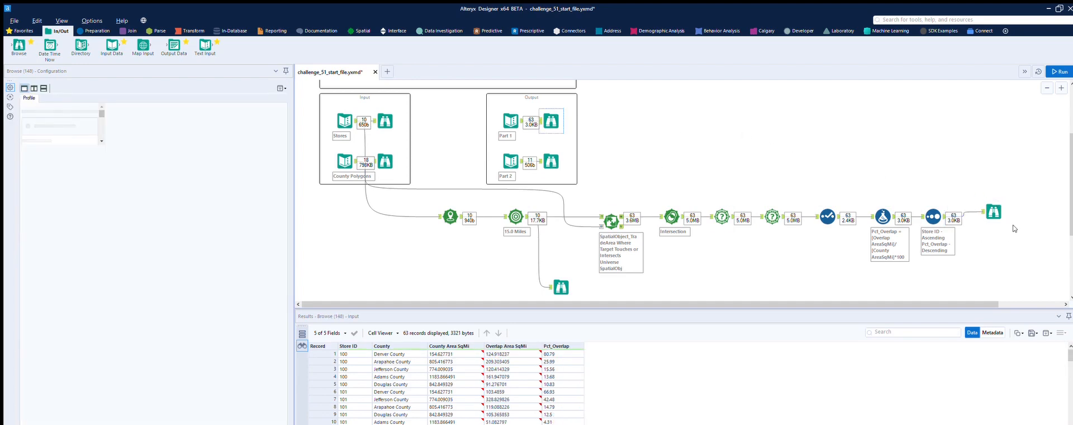
left_click(1000, 207)
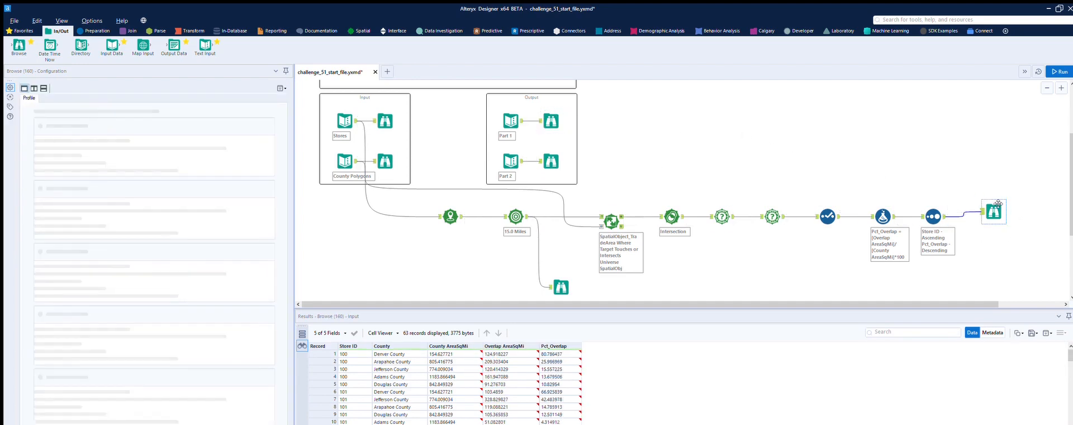
left_click(552, 108)
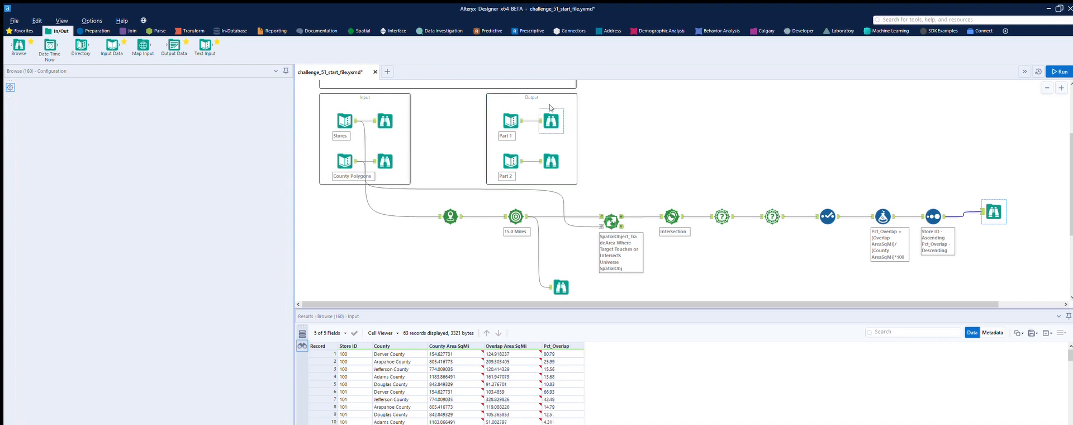
left_click(994, 212)
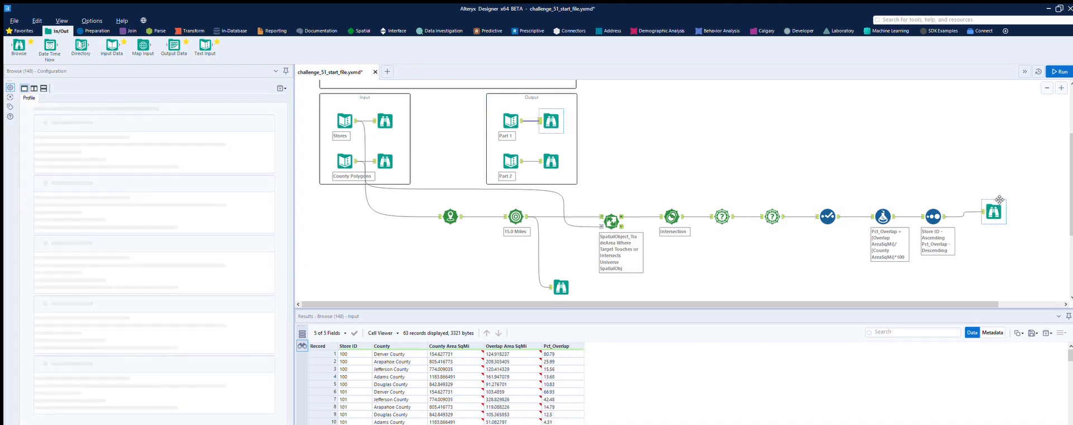
left_click(544, 123)
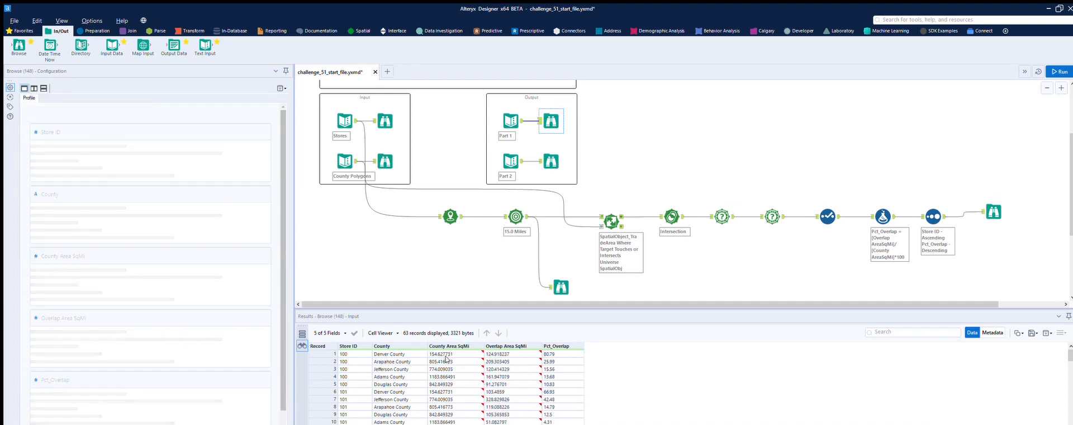
left_click(997, 205)
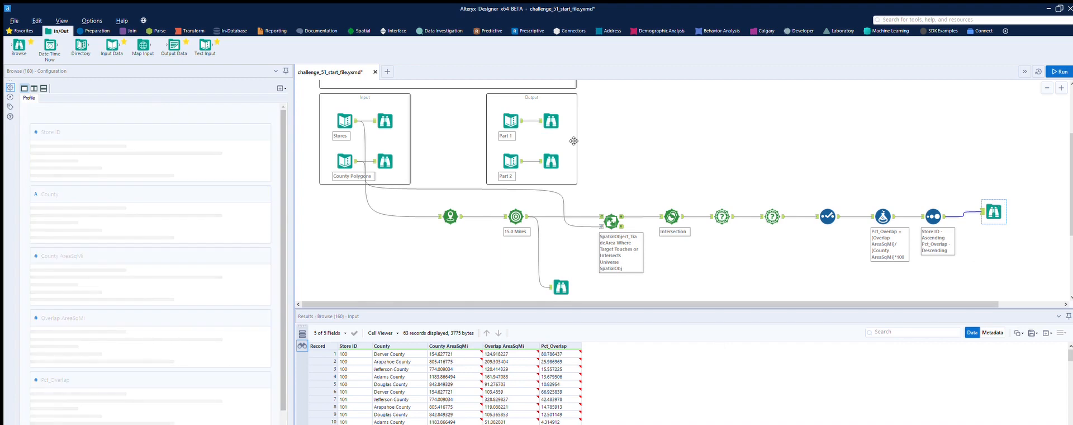
left_click(561, 110)
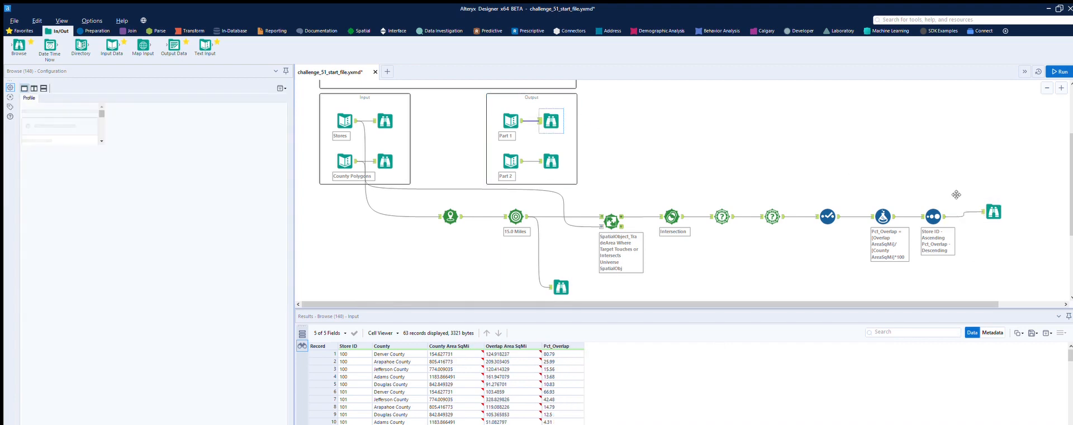
left_click(1005, 203)
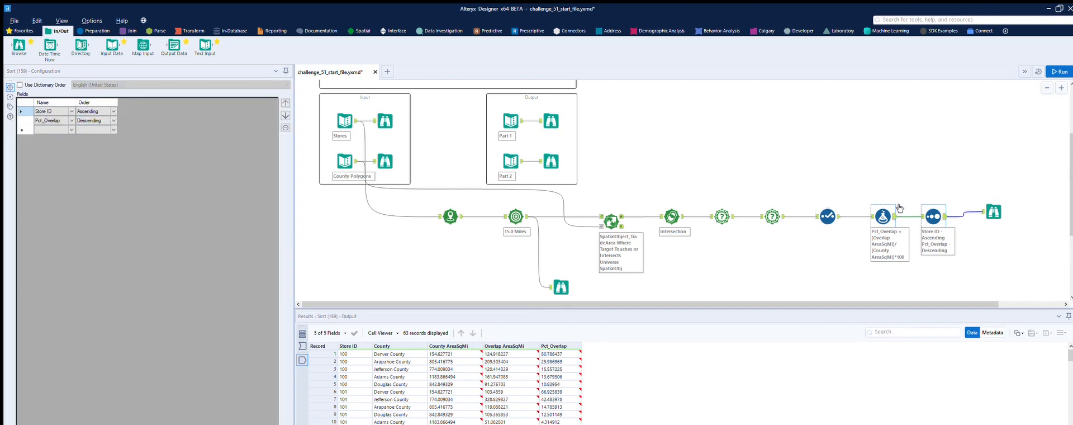
Set the Pct_Overlap data type in the Formula tool to FixedDecimal with scale 2 and rerun the workflow
left_click(883, 214)
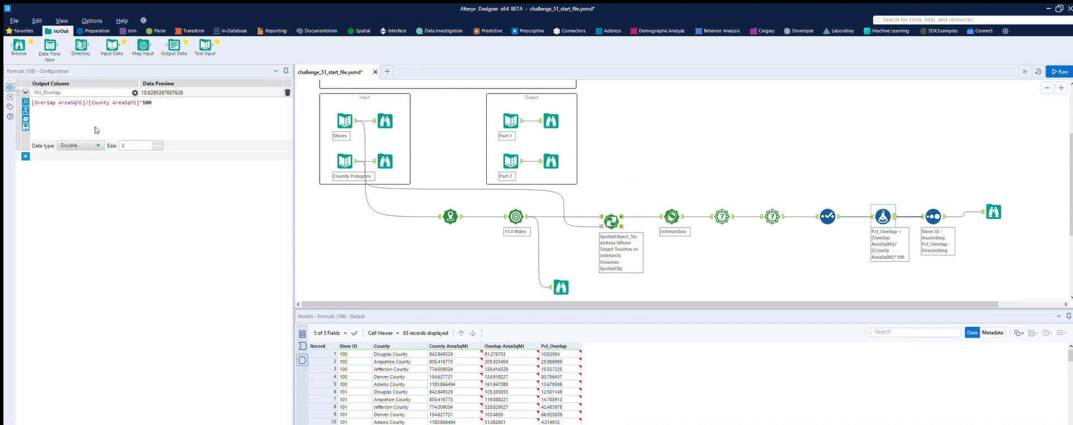
left_click(96, 145)
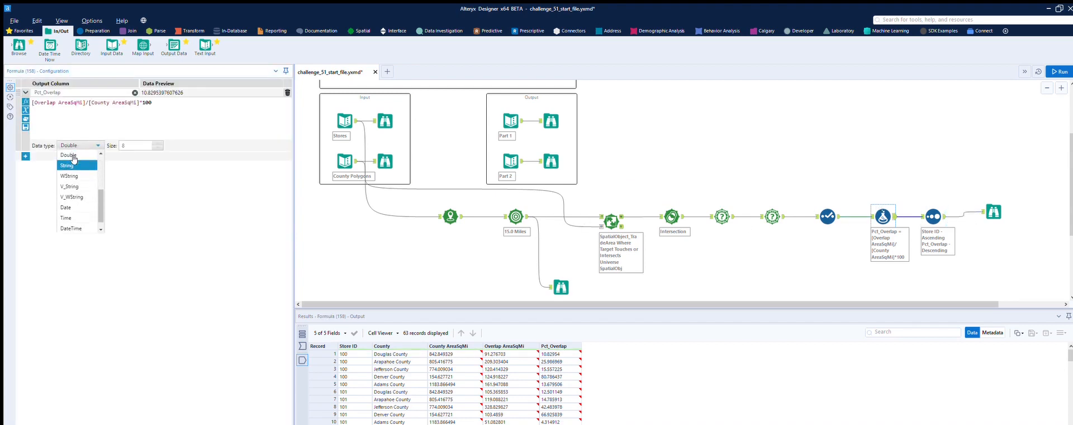
left_click(82, 175)
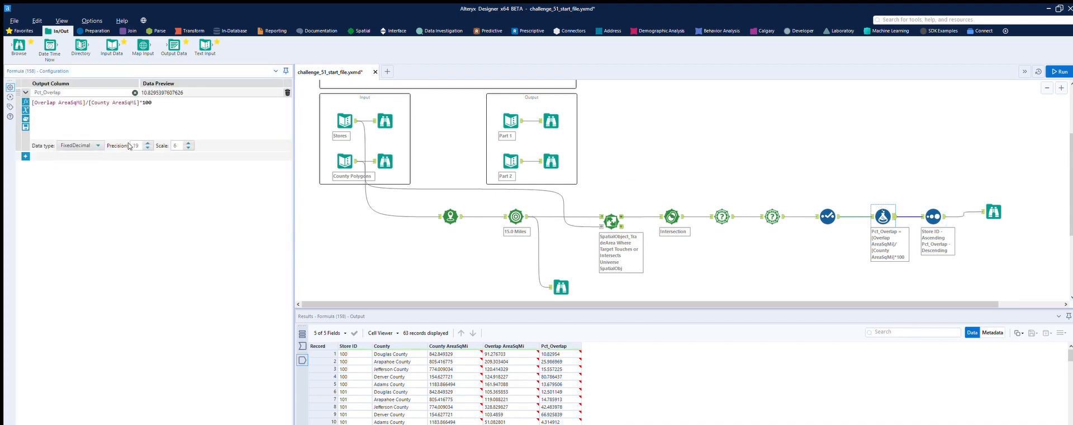
left_click(189, 147)
left_click(1058, 72)
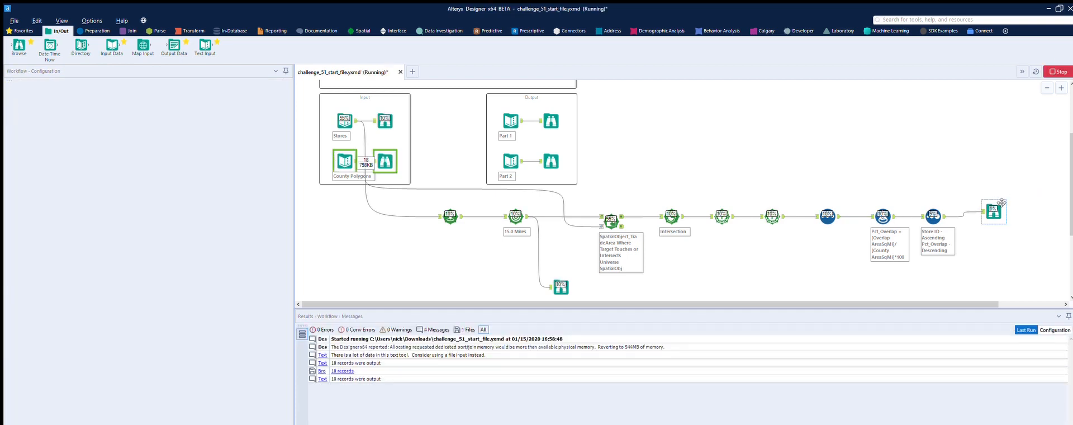
Compare the rounded Pct_Overlap records in the final Browse tool with the expected Part 1 output
left_click(998, 202)
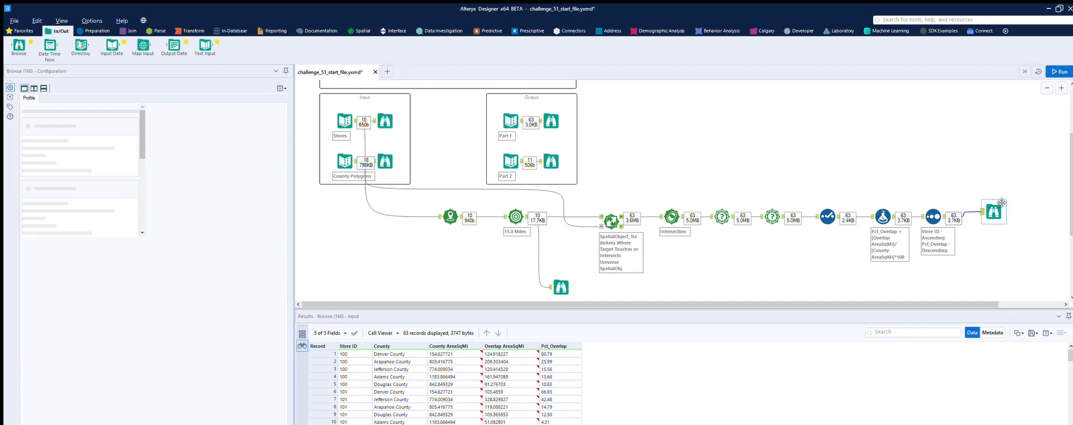
left_click(551, 121)
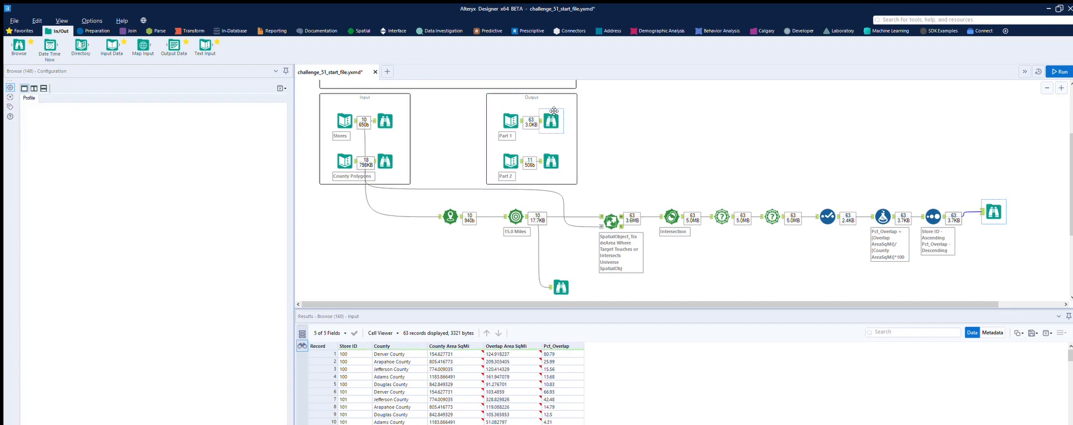
left_click(995, 204)
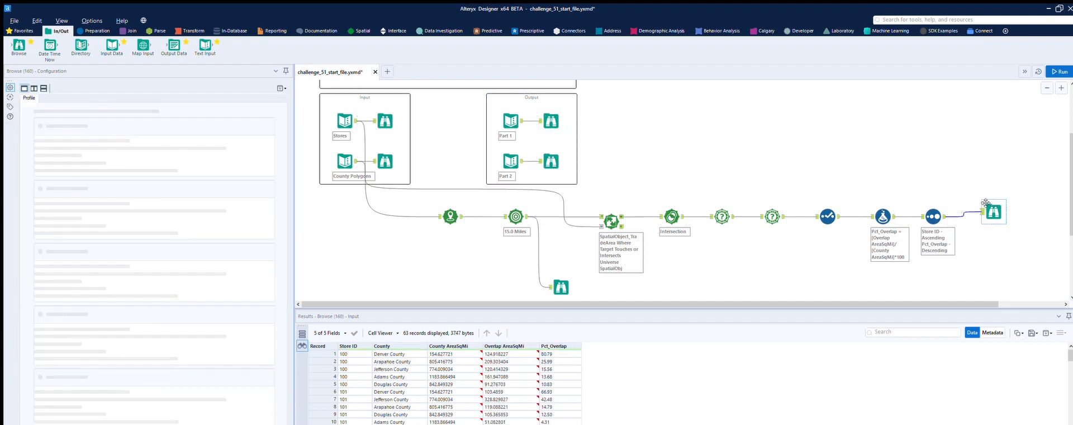
left_click(552, 117)
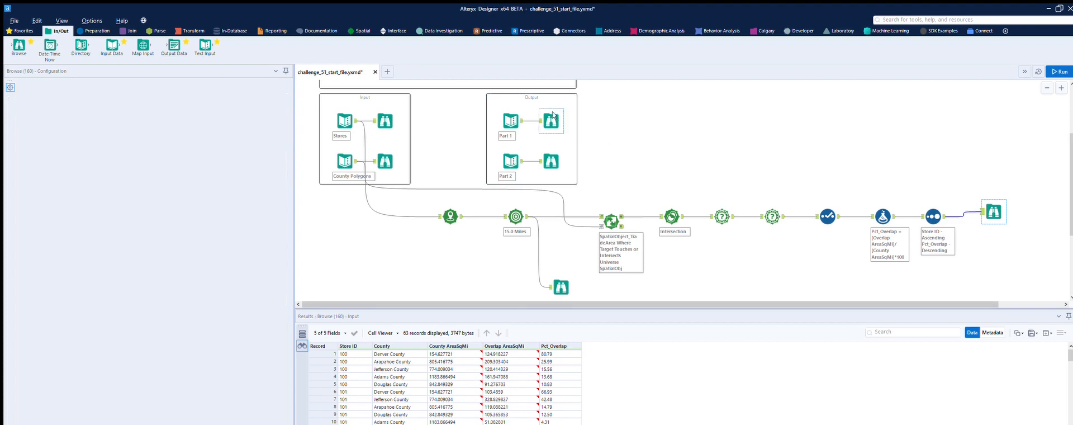
left_click(995, 208)
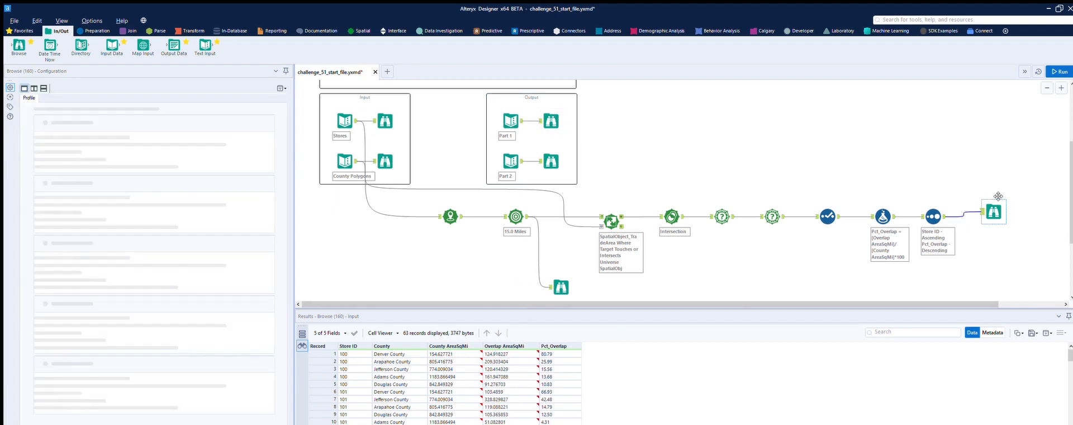
scroll(1000, 193, "down", 2)
scroll(999, 190, "up", 3)
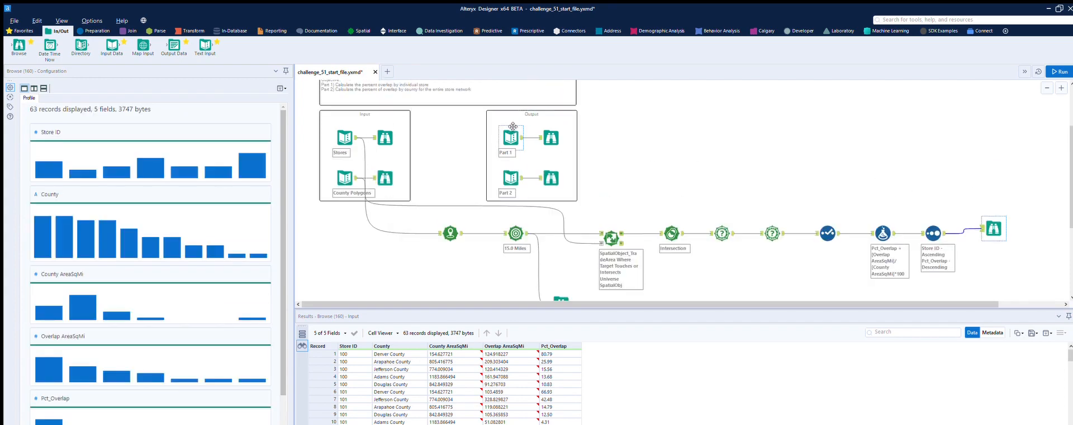
left_click(515, 130)
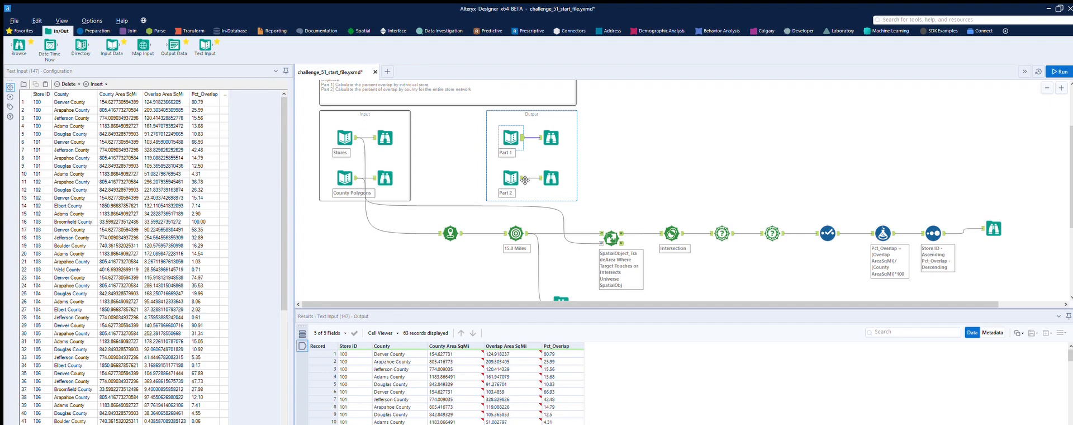
Examine the expected Part 2 output and reread the challenge objective for the whole store network
scroll(607, 136, "down", 1)
scroll(606, 137, "down", 1)
left_click(511, 144)
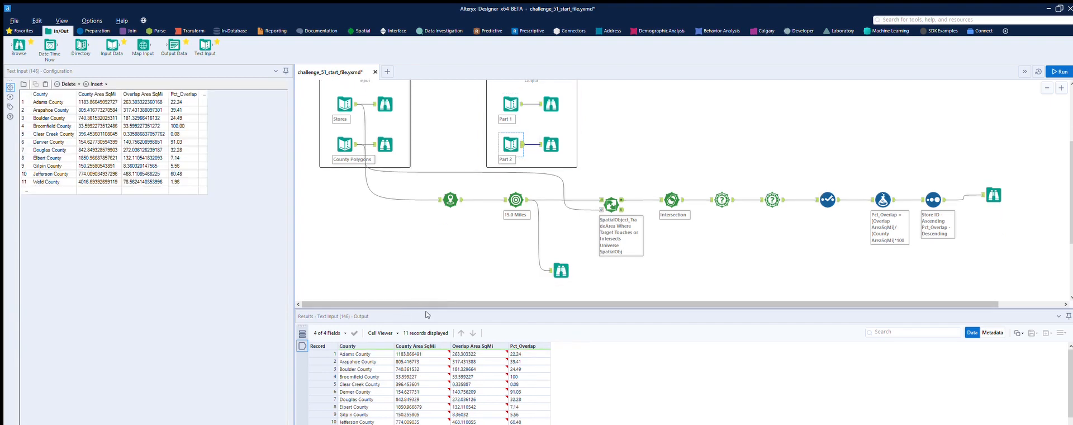
scroll(499, 263, "up", 1)
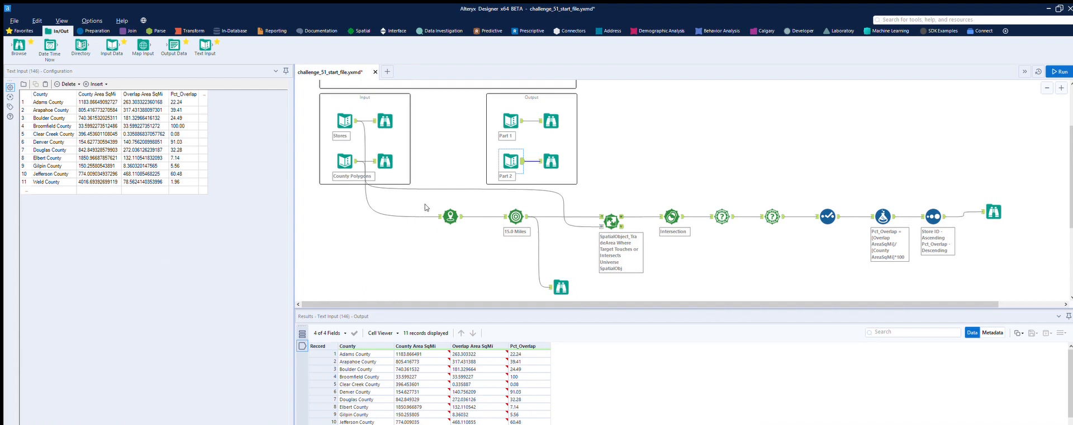
scroll(425, 207, "up", 3)
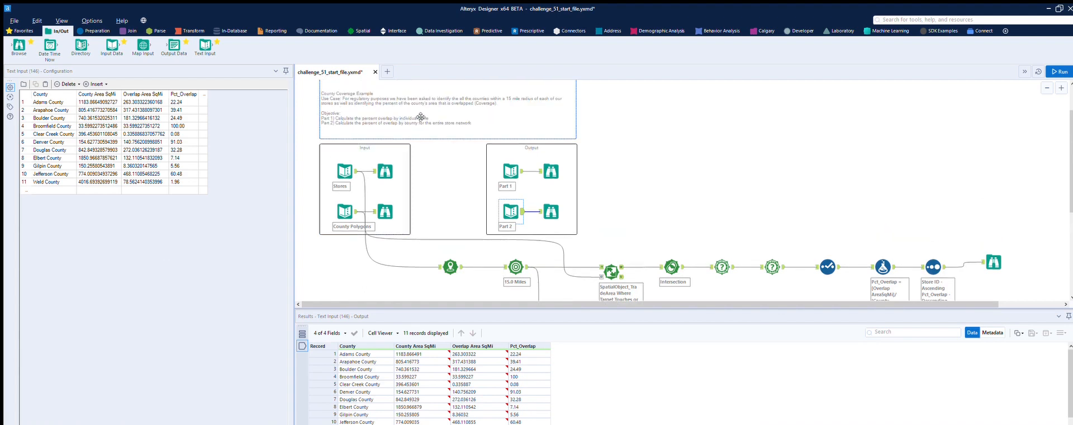
scroll(502, 119, "down", 1)
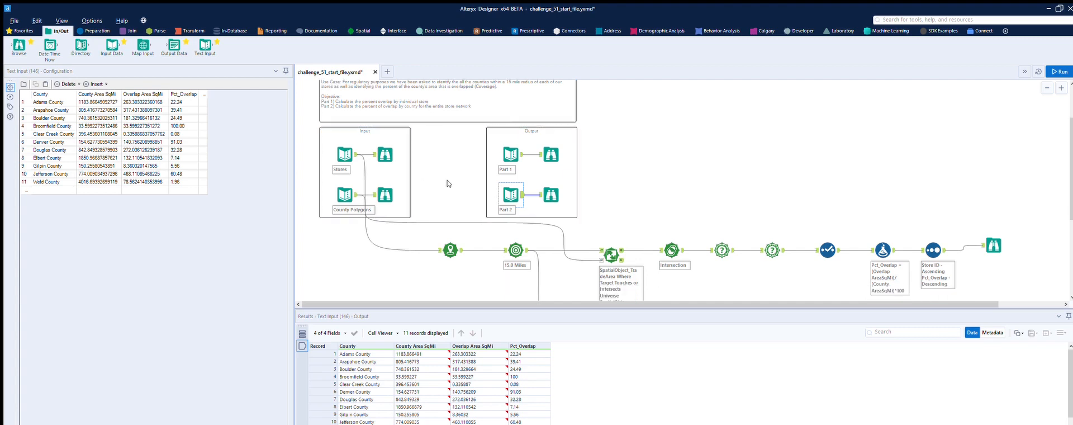
Add a Summarize tool after the 15-mile Trade Area tool, combining SpatialObject_TradeArea into one spatial object, and run the workflow
left_click(190, 31)
left_click_drag(143, 46, 571, 285)
scroll(568, 265, "down", 3)
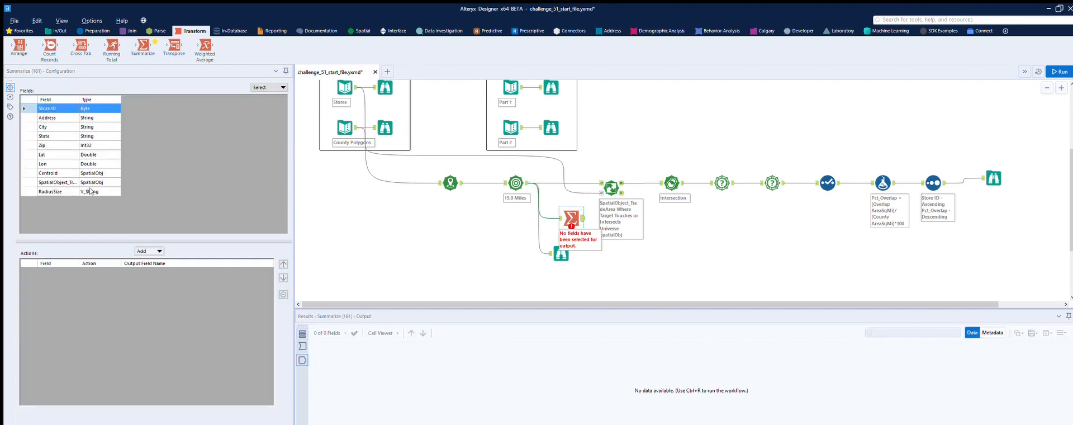
left_click(65, 182)
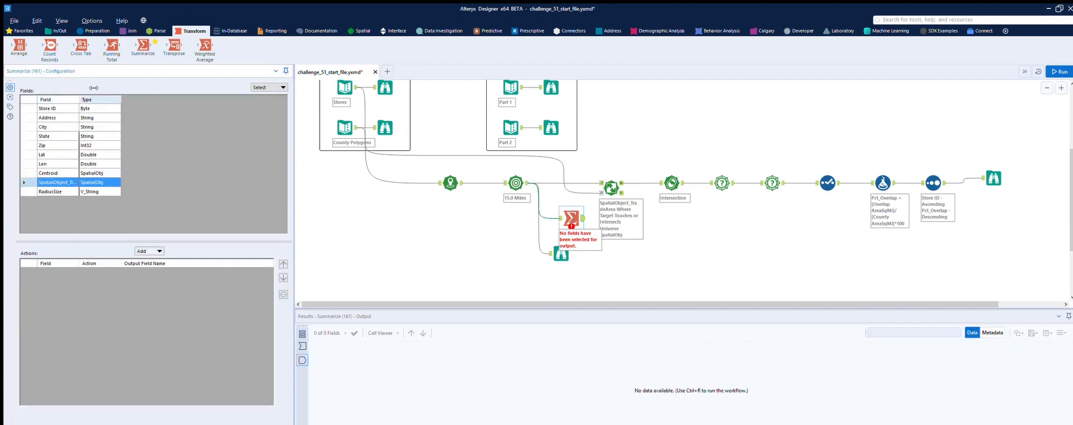
double_click(79, 89)
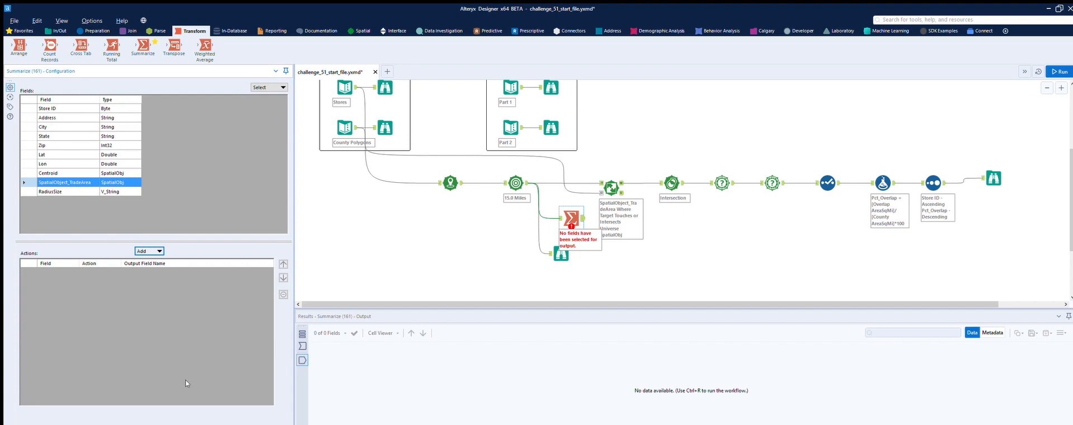
left_click(250, 379)
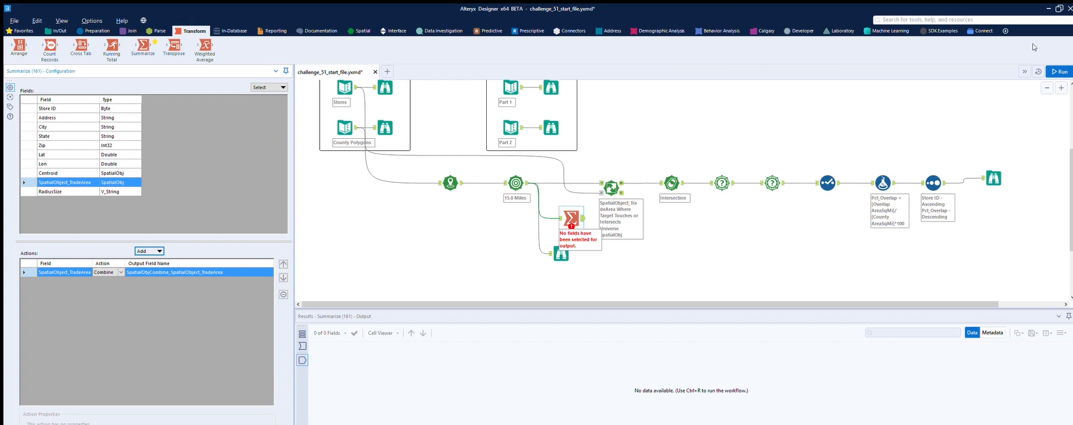
left_click(1060, 71)
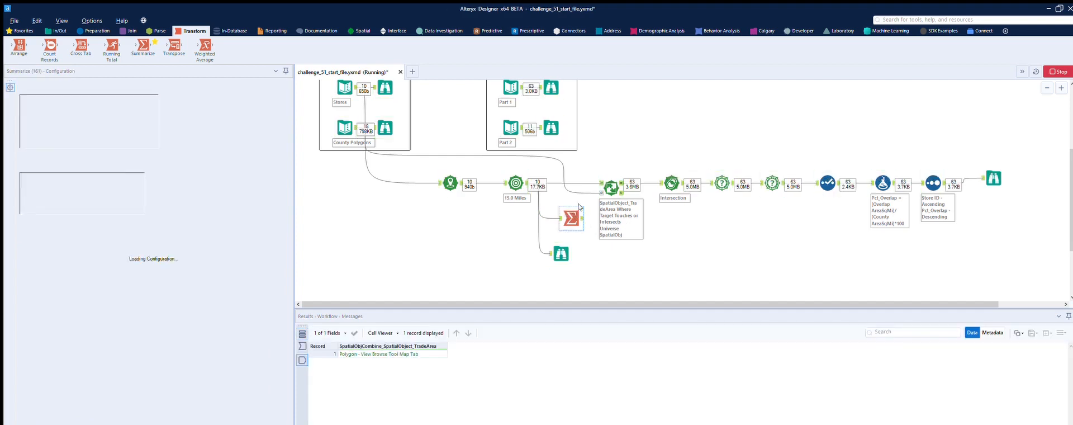
Reattach the Browse tool from the Trade Area output to the Summarize output and rerun the workflow to view the combined polygon
left_click(538, 227)
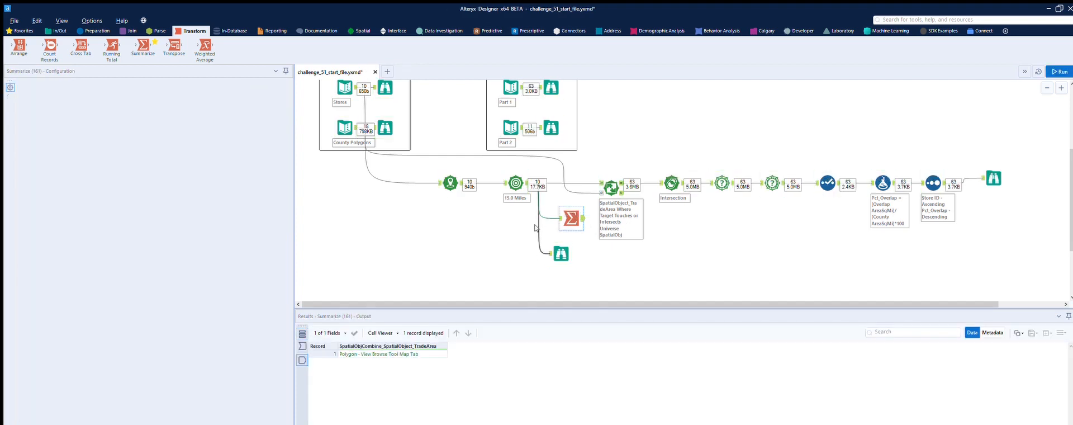
key("Delete")
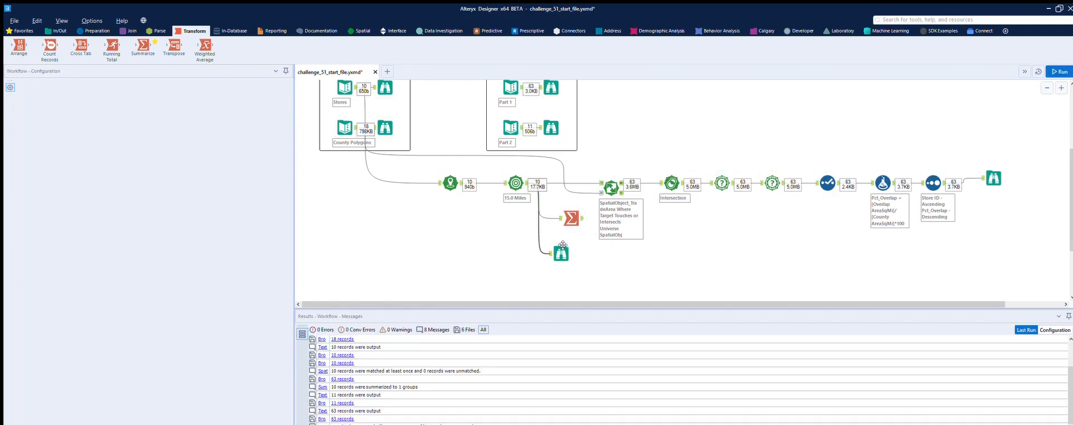
left_click_drag(562, 245, 612, 218)
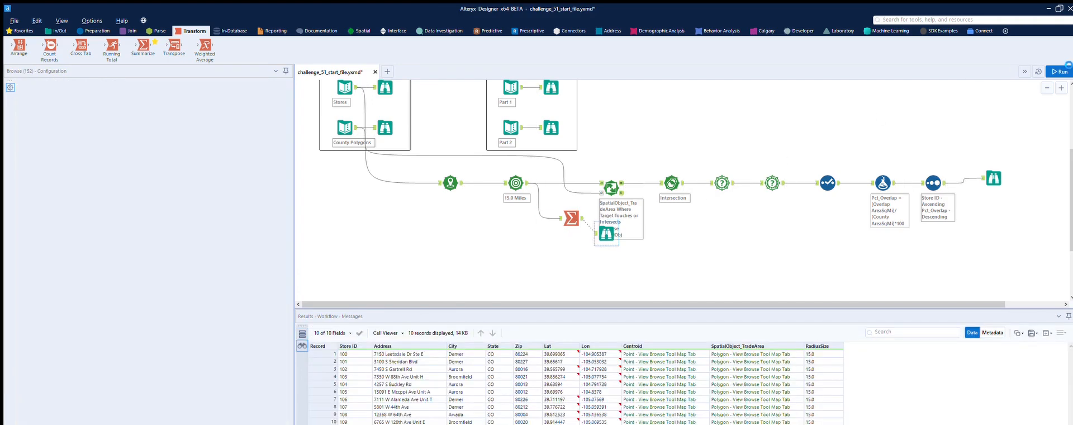
key("ctrl+r")
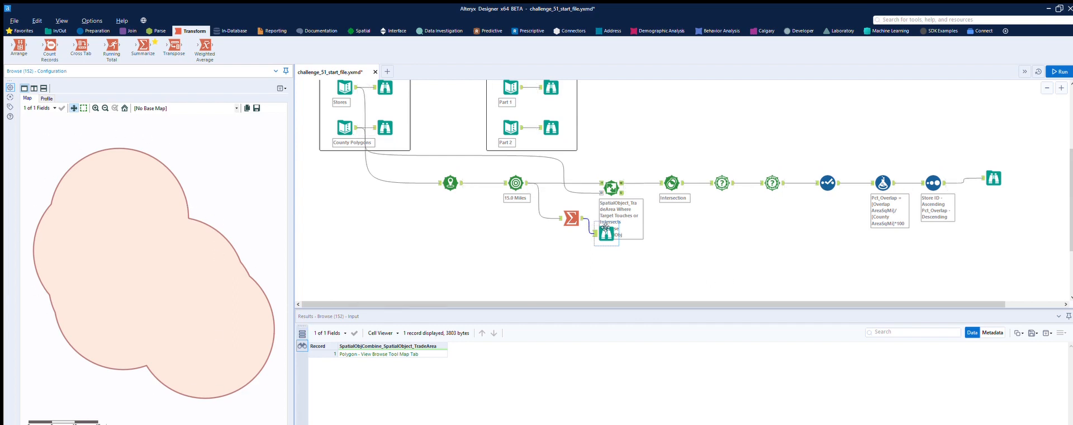
left_click_drag(606, 234, 656, 224)
Duplicate the tool chain from Spatial Match through the final Browse and place the copy below the original
left_click_drag(602, 157, 1009, 190)
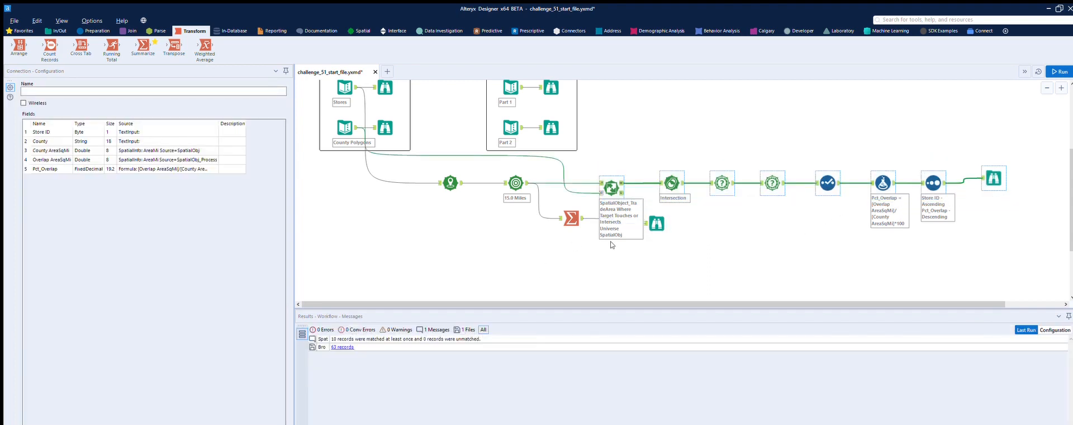
key("ctrl+c")
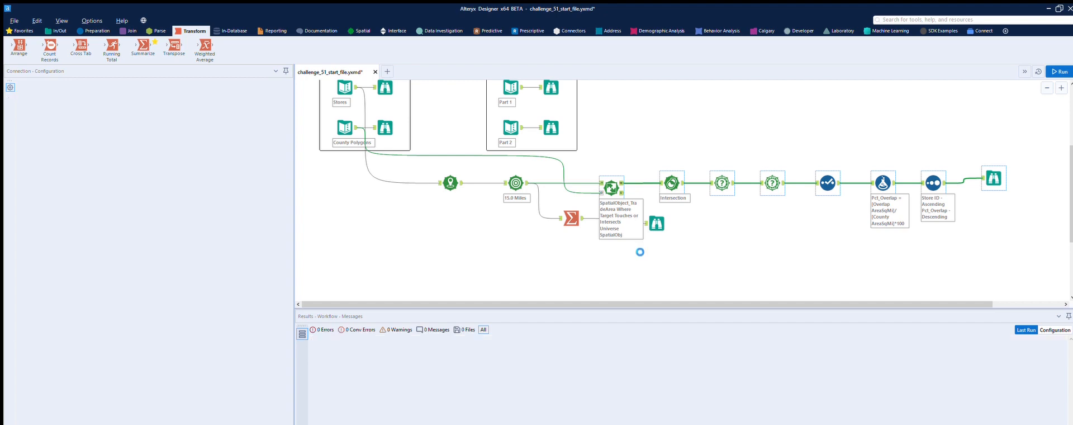
key("ctrl+v")
left_click_drag(626, 262, 616, 255)
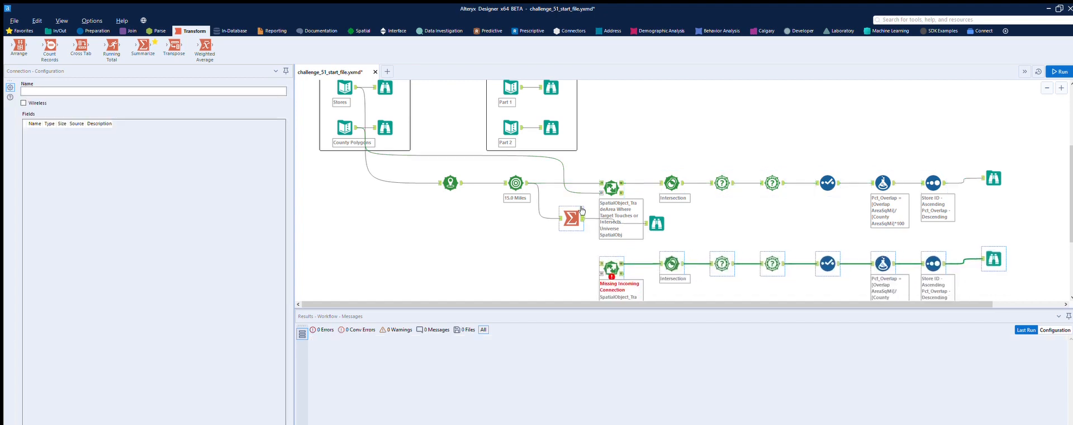
Connect Summarize and County Polygons to the copied Spatial Match, target SpatialObjCombine_SpatialObject_TradeArea against universe field SpatialObj, and run the workflow
left_click_drag(596, 225, 601, 263)
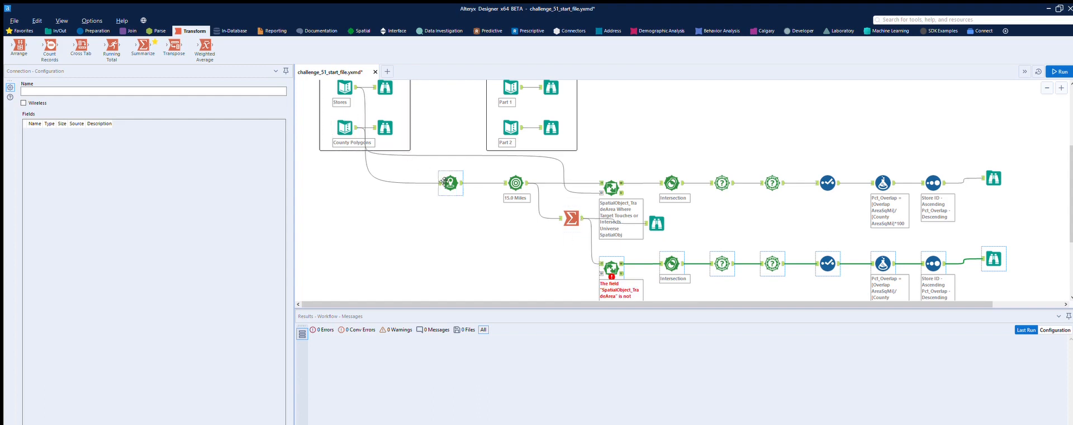
left_click_drag(357, 127, 600, 273)
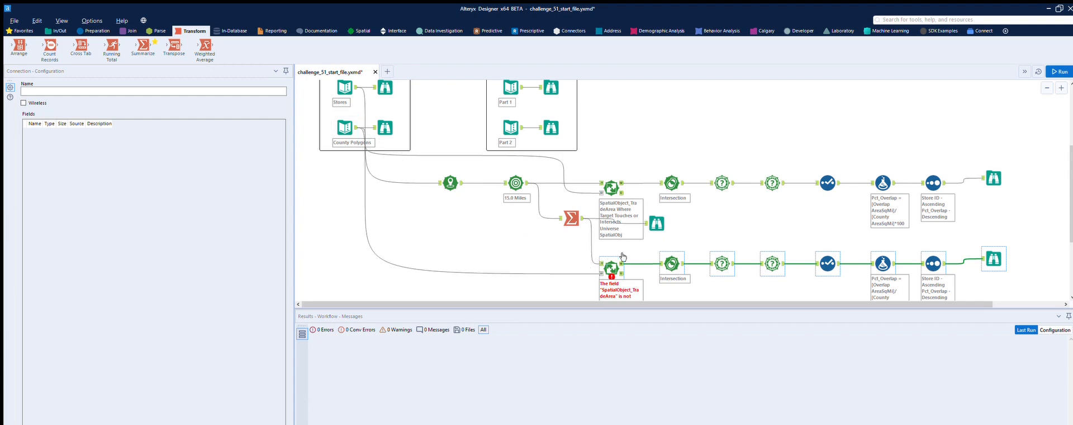
left_click(614, 257)
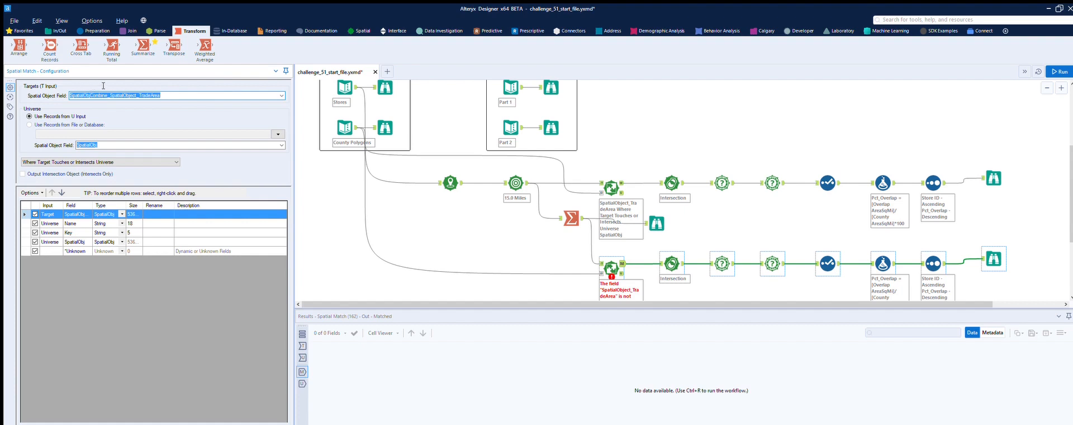
left_click(281, 145)
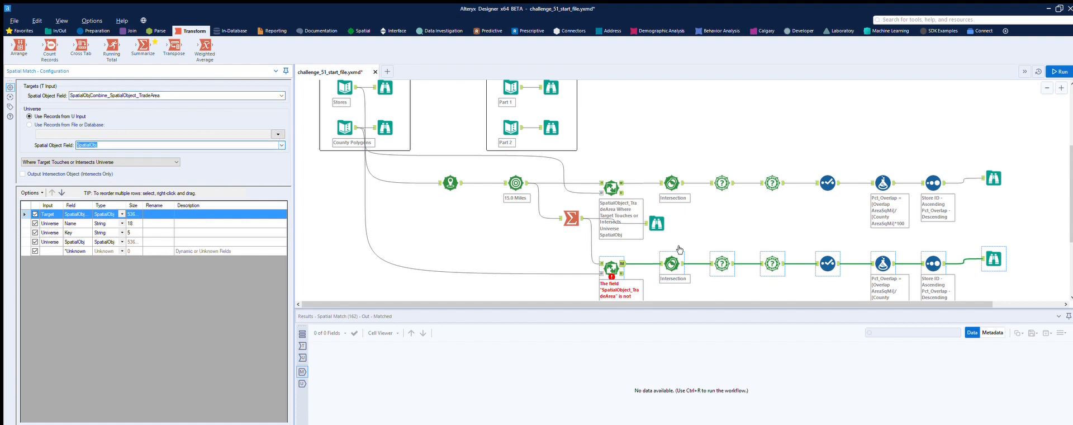
left_click(1059, 72)
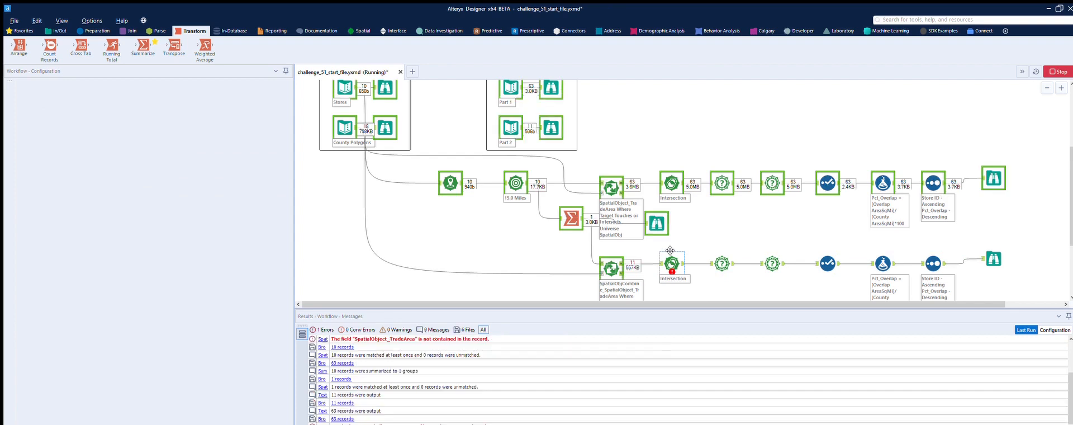
Set the copied Spatial Process tool's first spatial field to SpatialObjCombine_SpatialObject_TradeArea, keeping SpatialObj as the second, and rerun the workflow
left_click(611, 268)
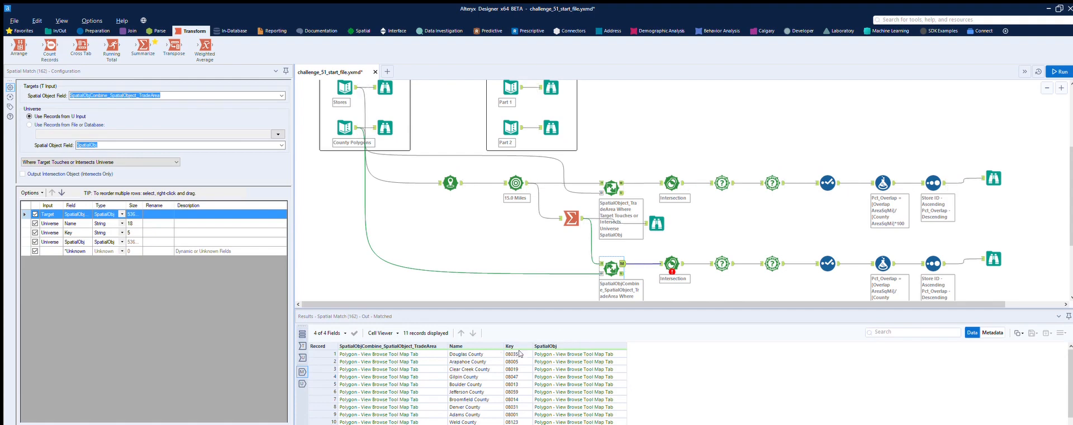
left_click(675, 247)
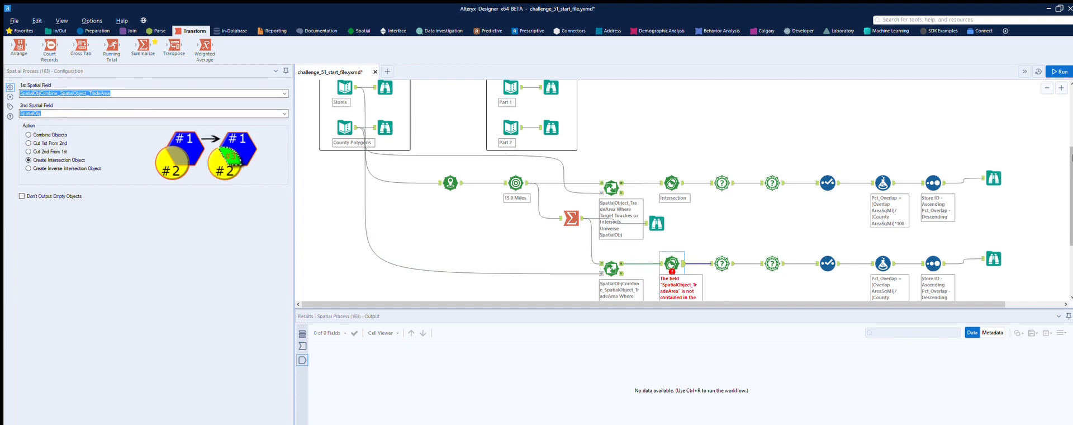
left_click(691, 242)
key("ctrl+r")
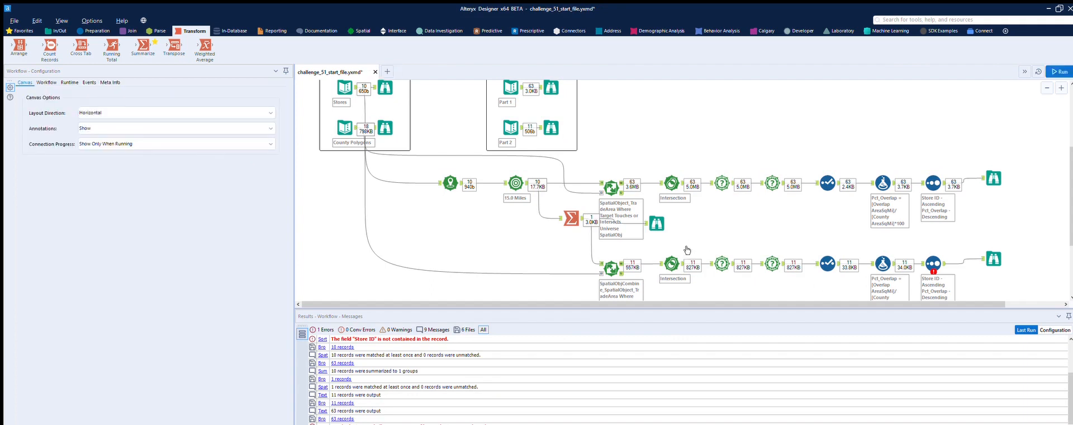
Review the copied Spatial Info, Spatial Process, Sort and Formula tools in the lower branch, including the Pct_Overlap results
left_click(724, 250)
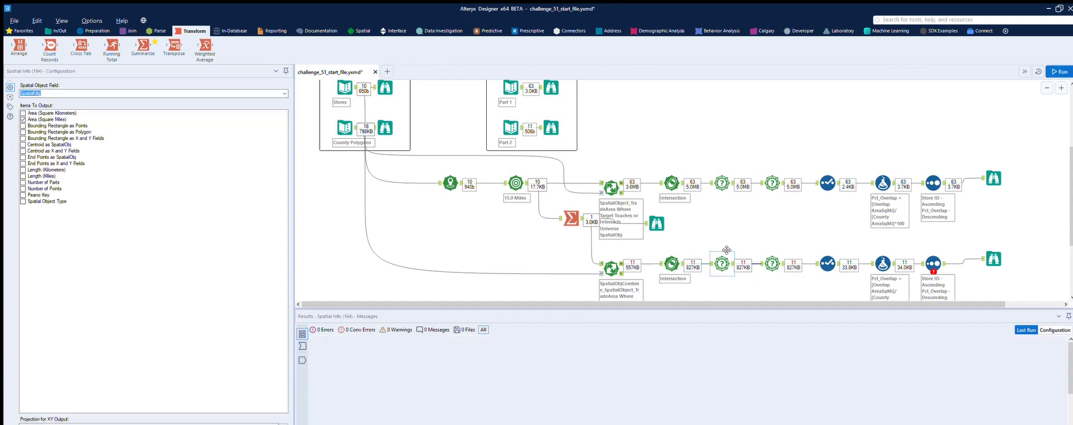
left_click(772, 250)
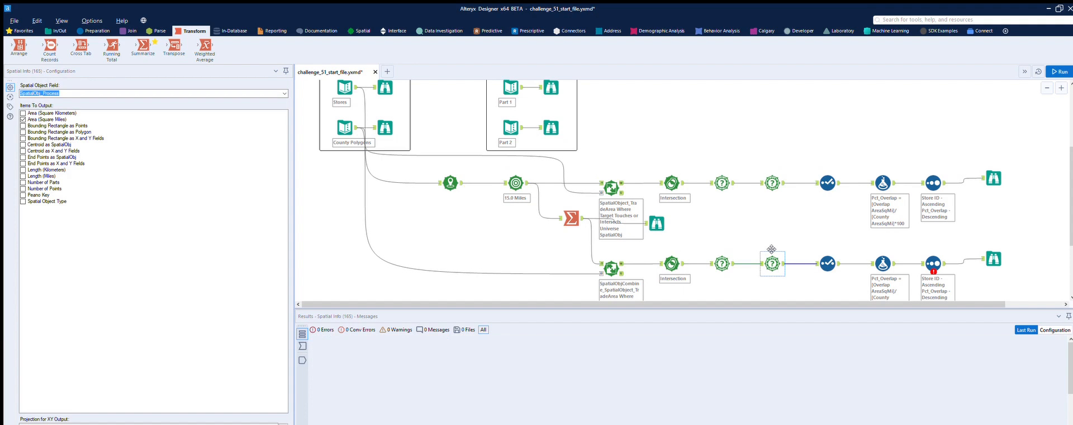
left_click(672, 262)
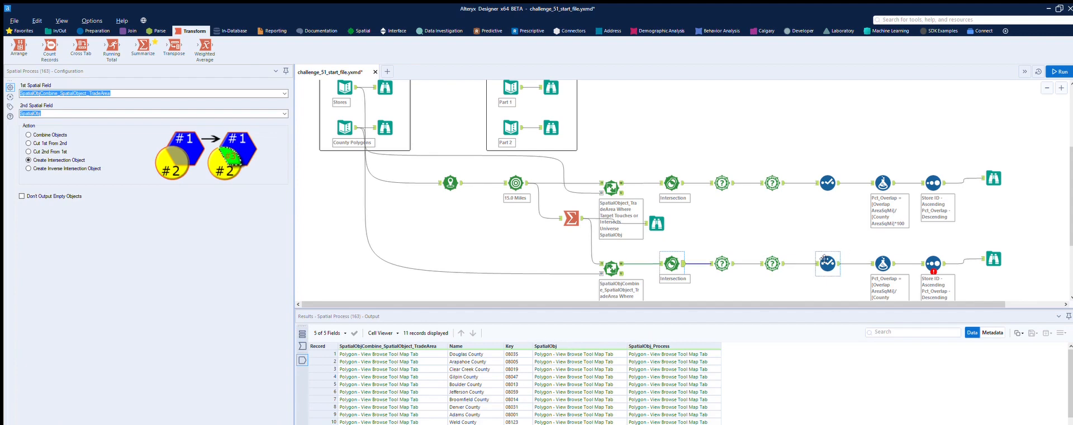
left_click(935, 256)
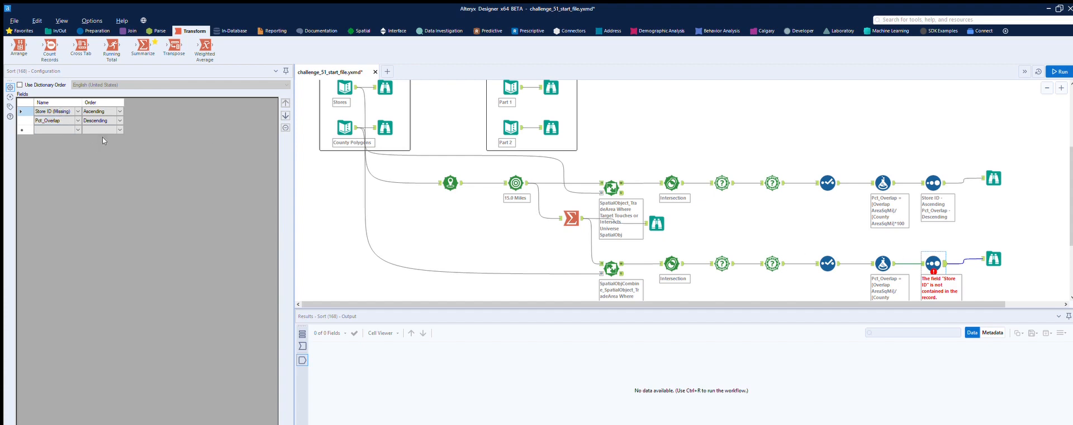
left_click(892, 252)
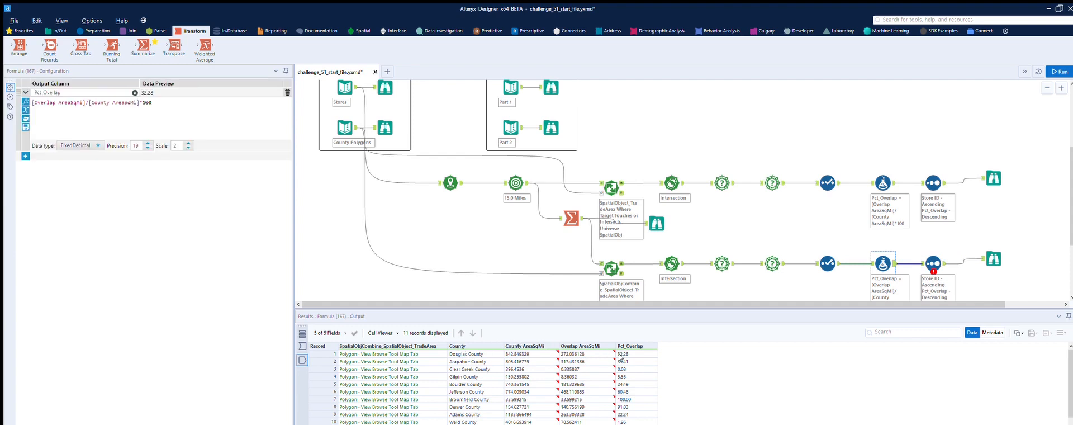
Check the row order of the Part 2 expected output and replace the copied Sort tool's fields with County, Ascending
left_click(551, 127)
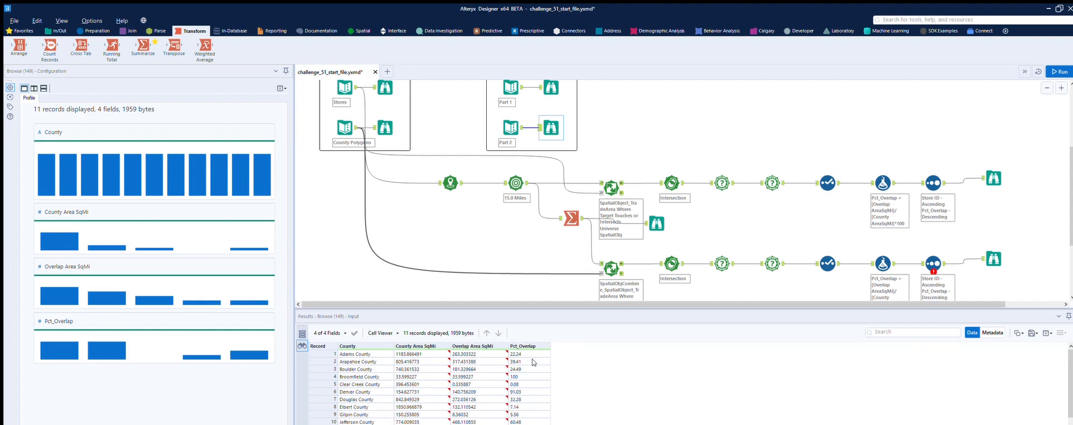
scroll(533, 354, "down", 1)
left_click(934, 263)
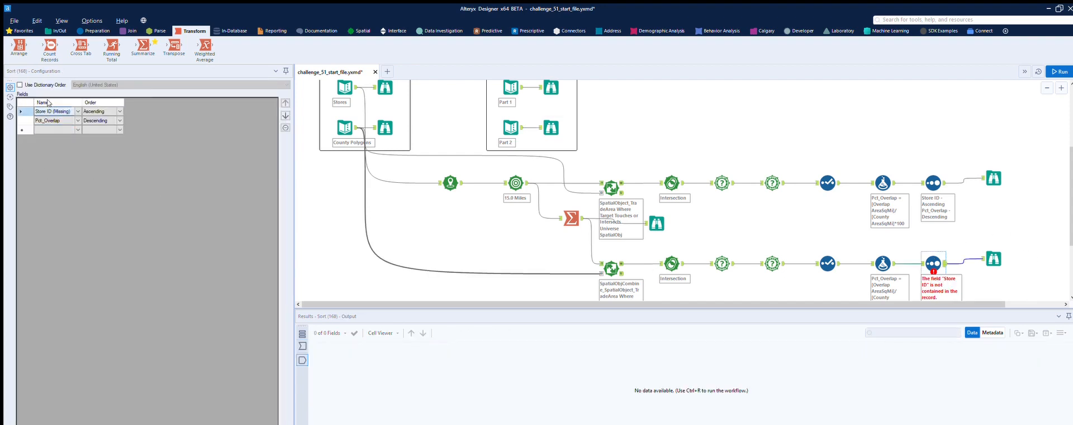
left_click(285, 128)
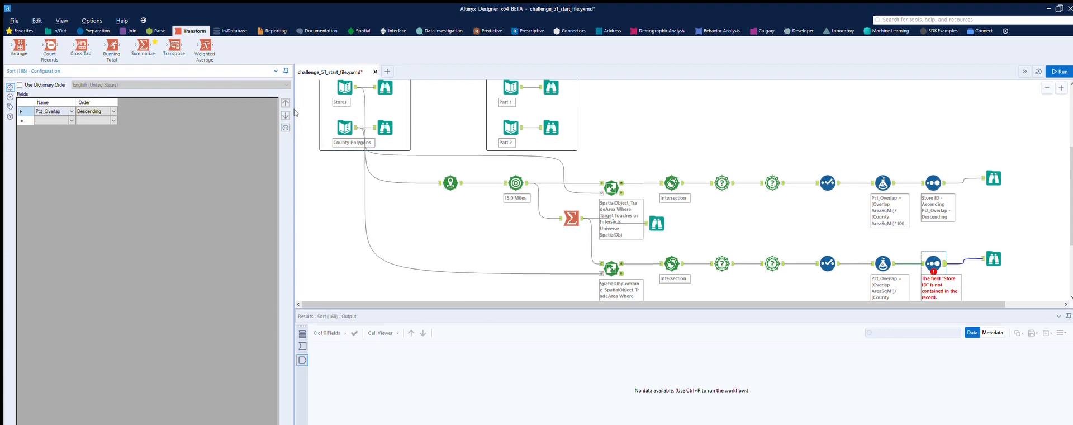
left_click(285, 127)
left_click(70, 110)
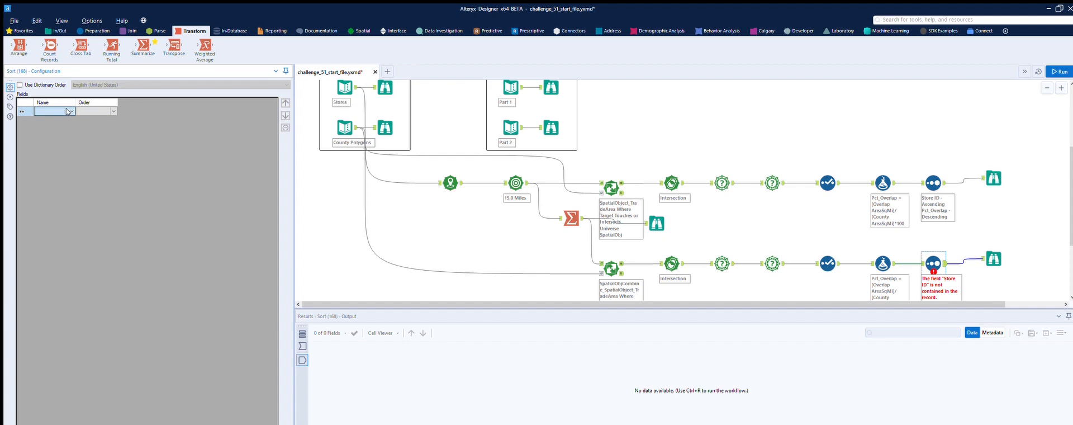
left_click(68, 111)
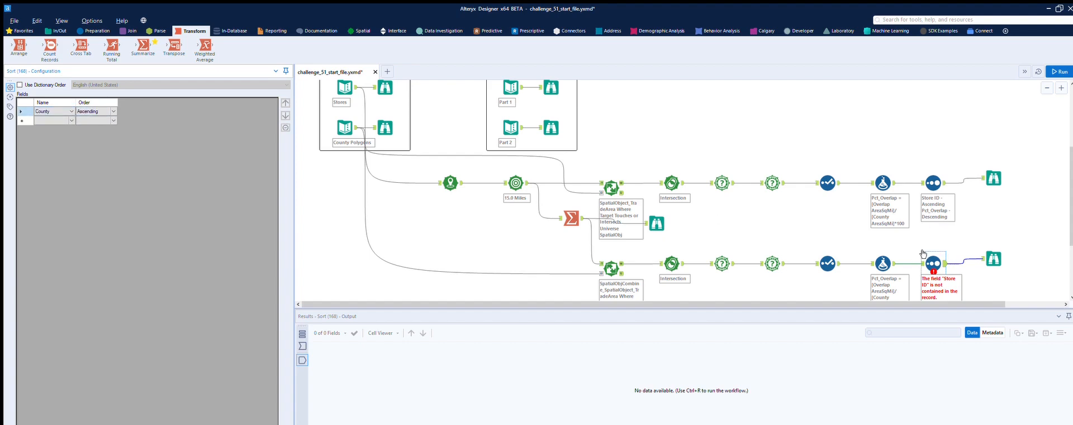
Exclude the SpatialObjCombine_SpatialObject_TradeArea field in the copied Select tool and rerun the workflow
left_click(831, 259)
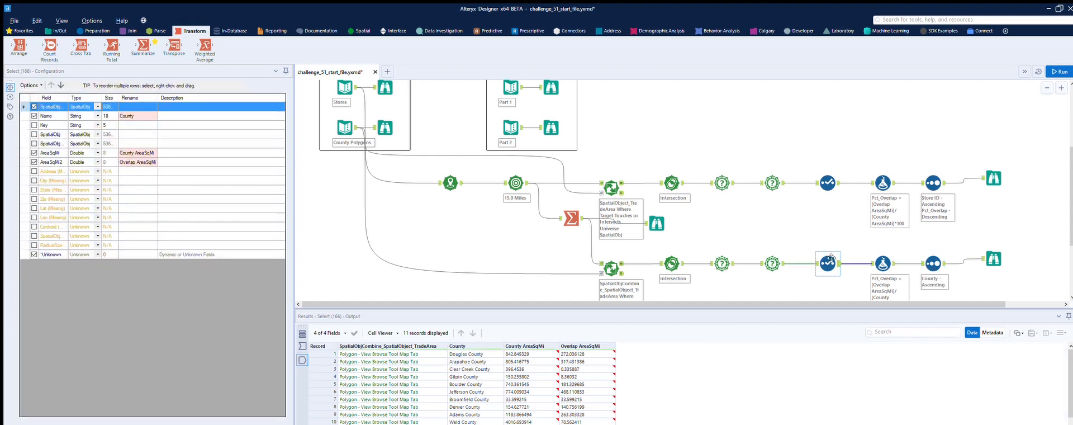
left_click(31, 90)
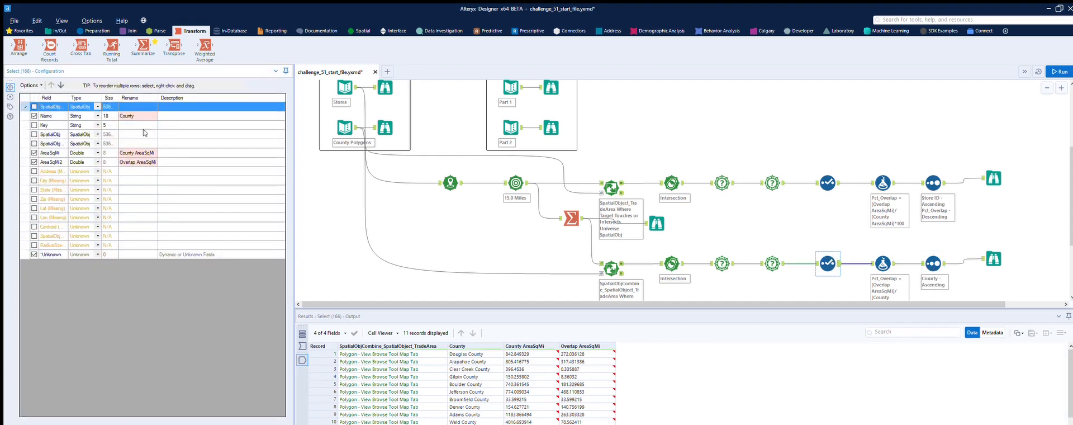
left_click(1062, 72)
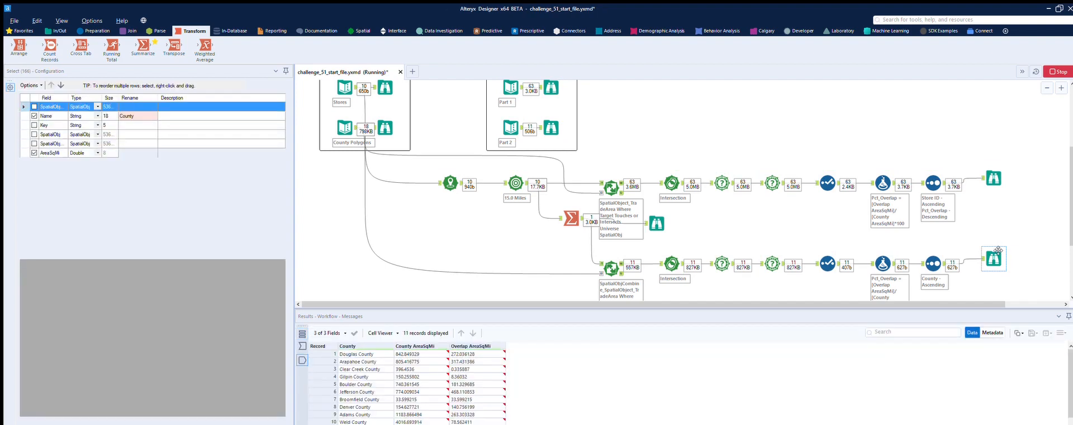
Compare the lower branch's final Browse results with the Part 2 expected output, checking county areas, overlap areas and Pct_Overlap
left_click(998, 250)
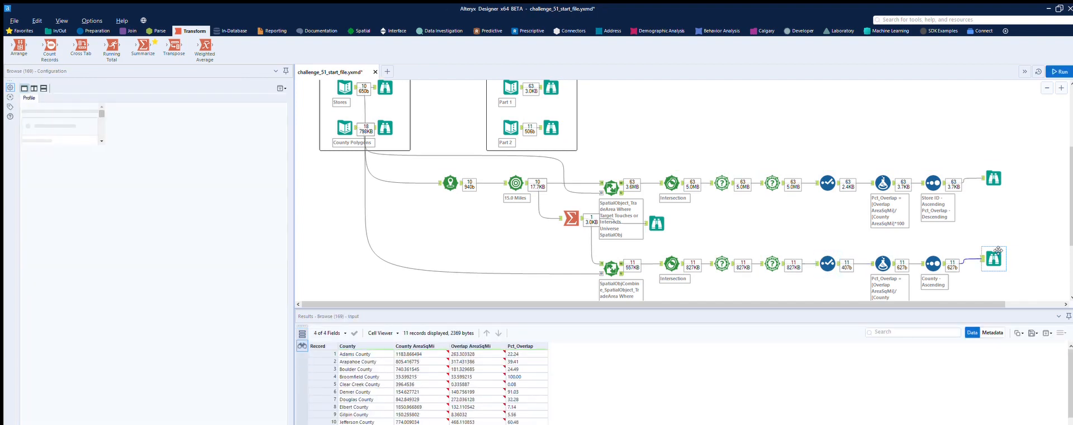
left_click(551, 127)
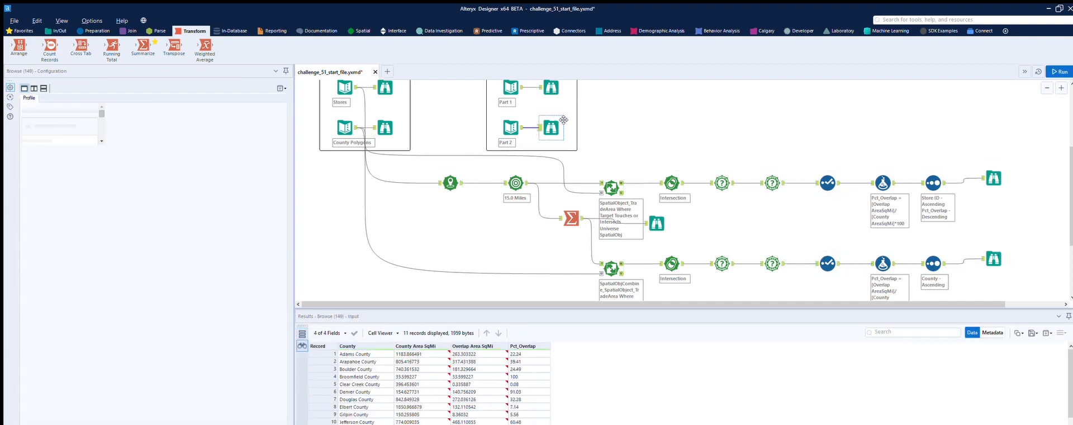
left_click(994, 258)
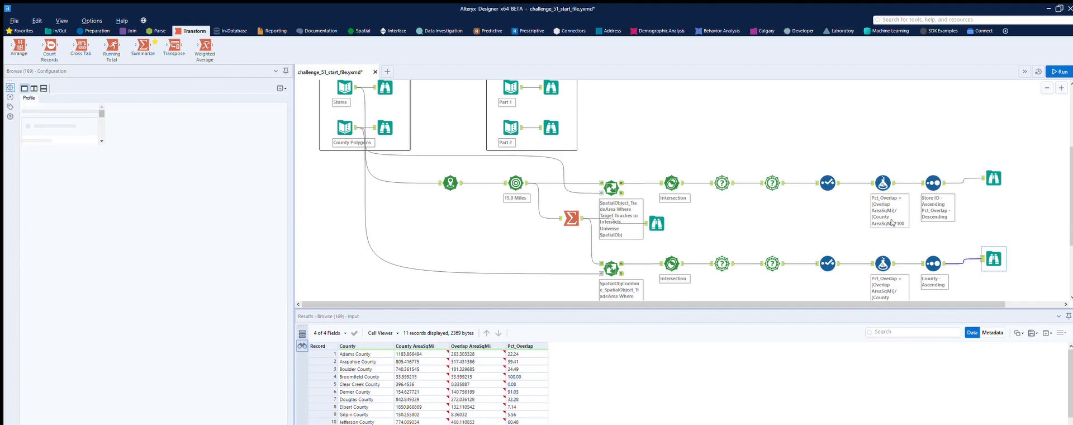
left_click(552, 128)
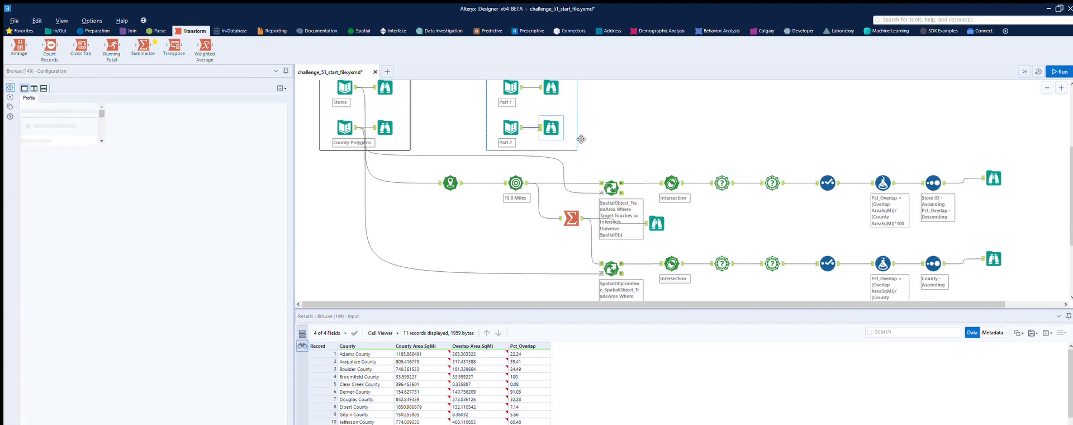
left_click(996, 247)
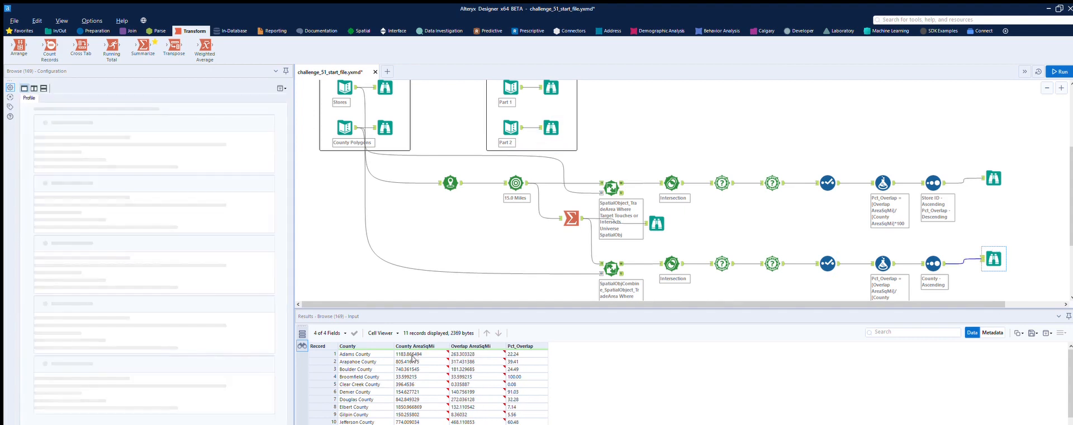
left_click(555, 118)
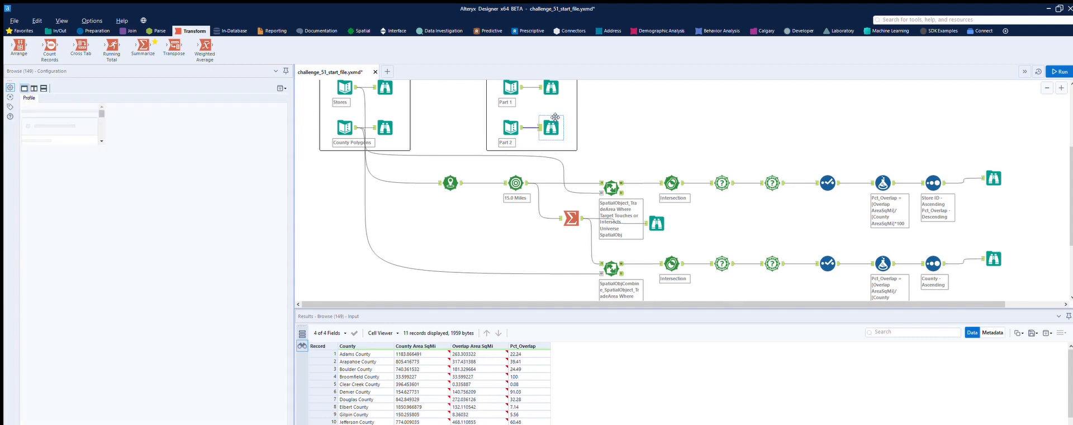
scroll(996, 253, "up", 1)
scroll(996, 253, "down", 1)
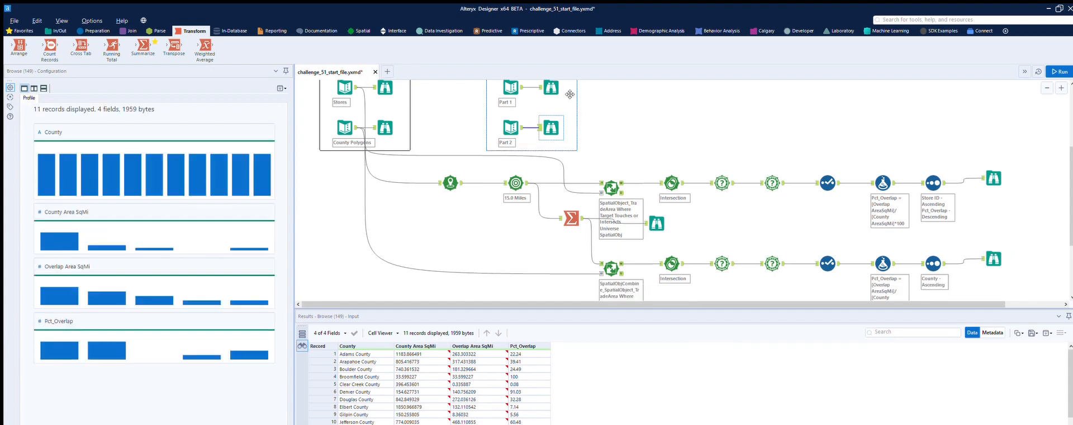
left_click(1002, 247)
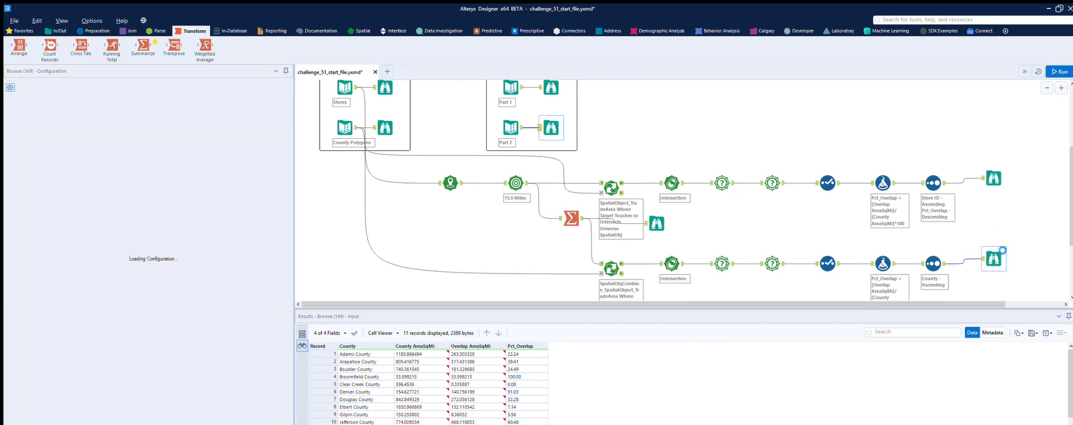
left_click(551, 127)
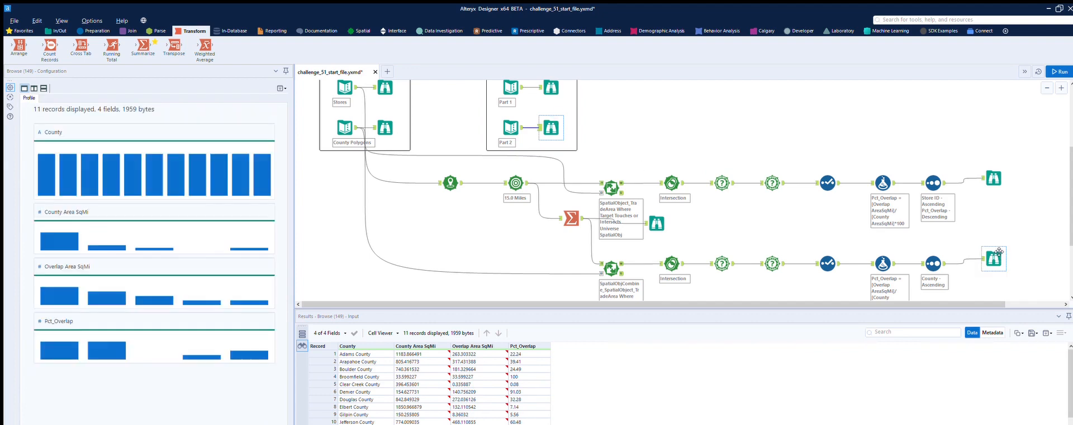
left_click(995, 250)
left_click(995, 249)
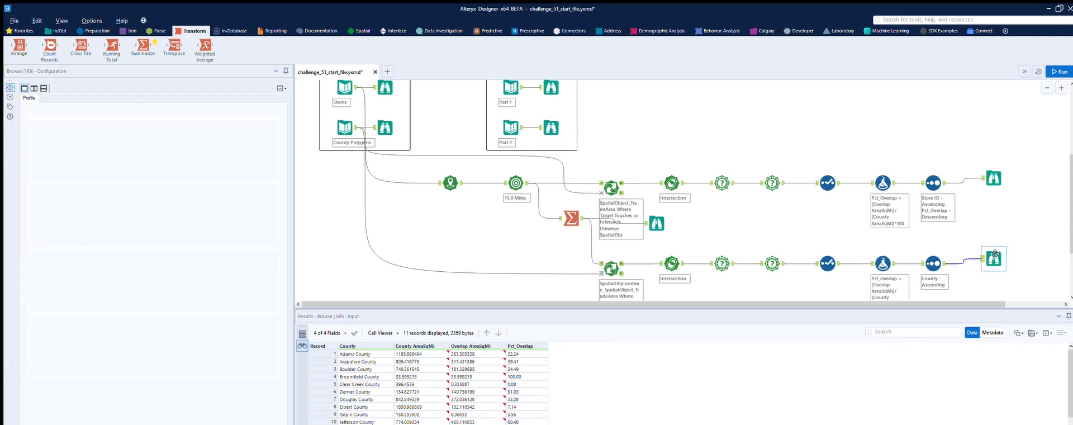
scroll(1000, 260, "down", 1)
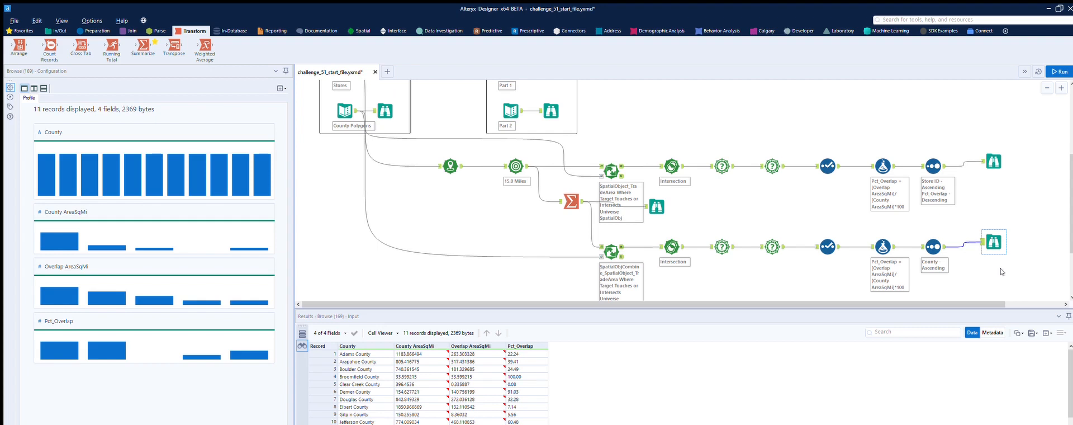